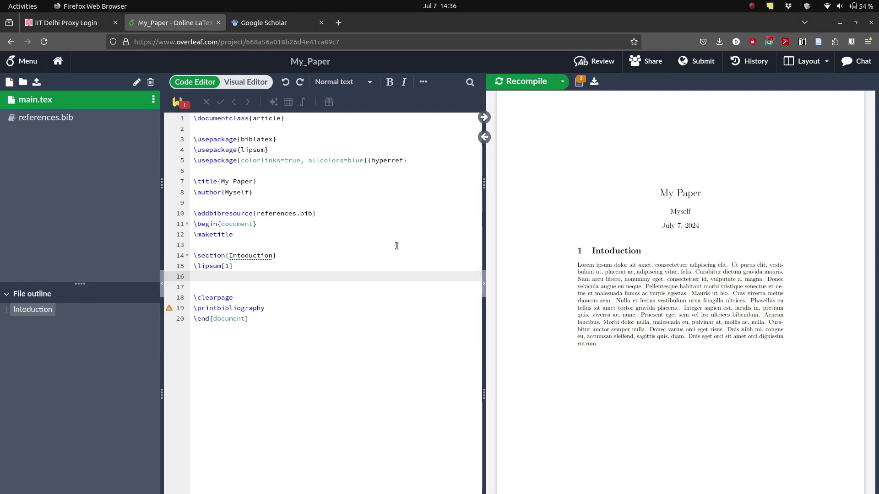
Step: Select, then deselect, the paper title and opening text in the PDF preview
drag(655, 217, 698, 216)
click(698, 216)
drag(603, 259, 663, 286)
click(663, 287)
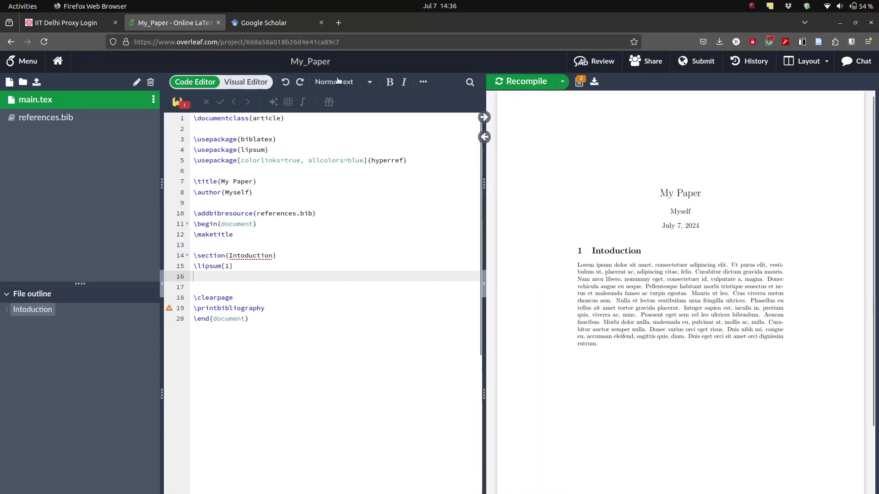
Step: Search Google Scholar for 'overset mesh' and save the rotorcraft CFD article with its PDF to My_Paper
click(267, 23)
text(overset mesh)
key(Return)
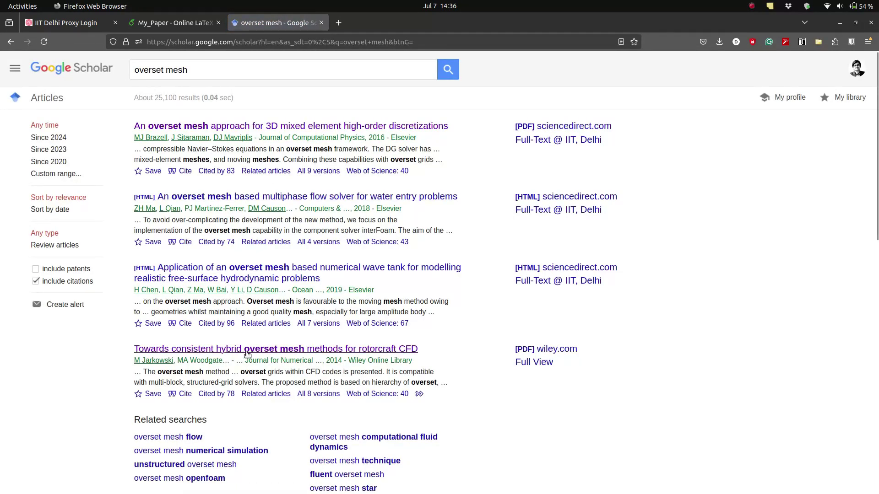
click(340, 355)
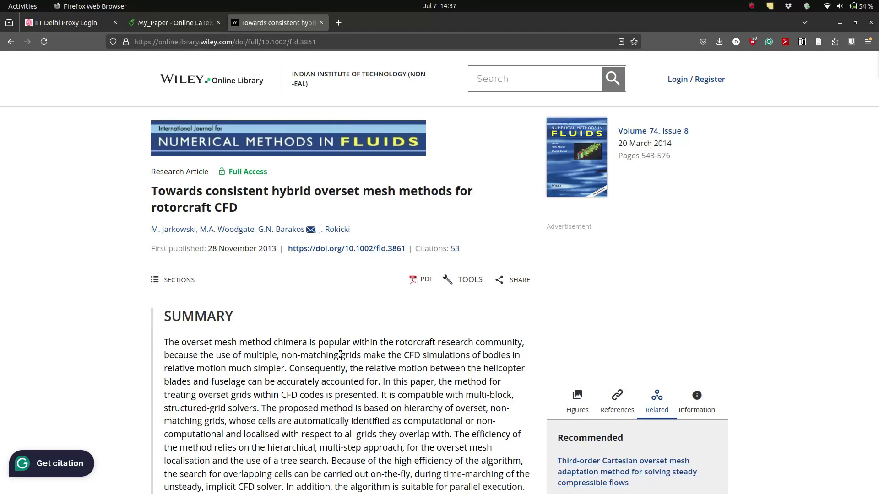
click(818, 43)
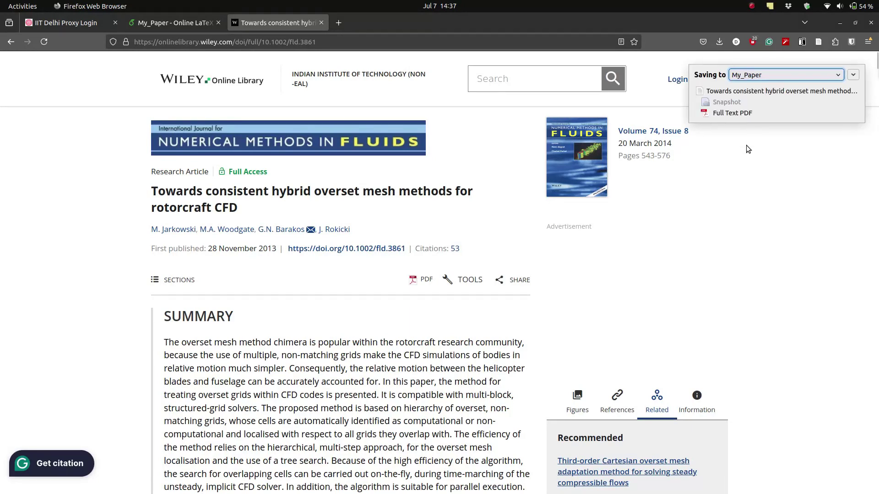
Step: Open the article's Full Text PDF in Zotero and highlight the hierarchical overset grids sentence in yellow
key(alt+Tab)
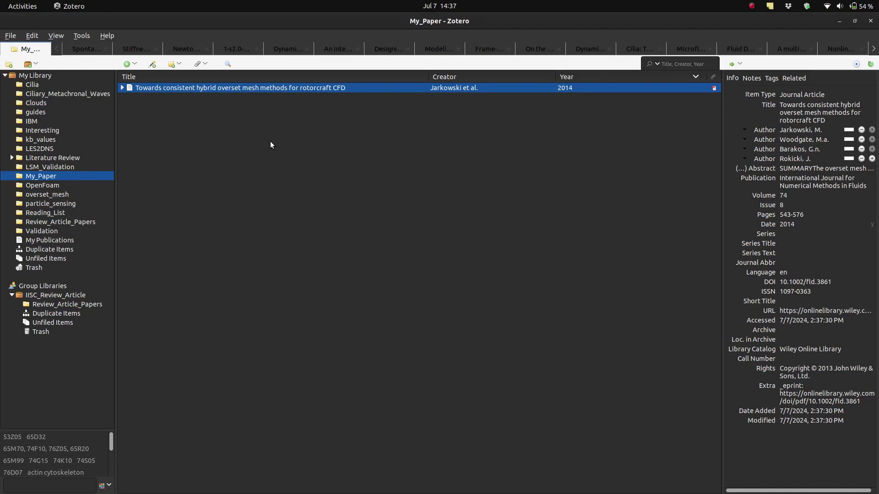
click(124, 87)
double_click(143, 98)
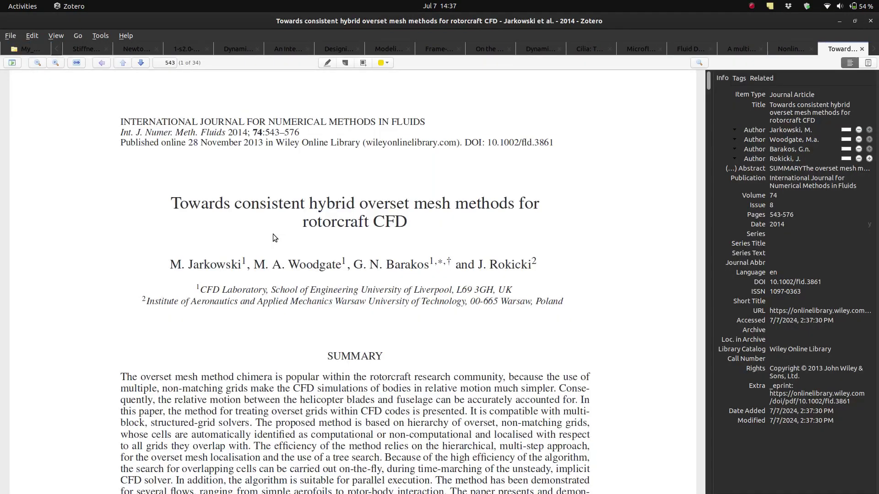
scroll(273, 234, down, 2)
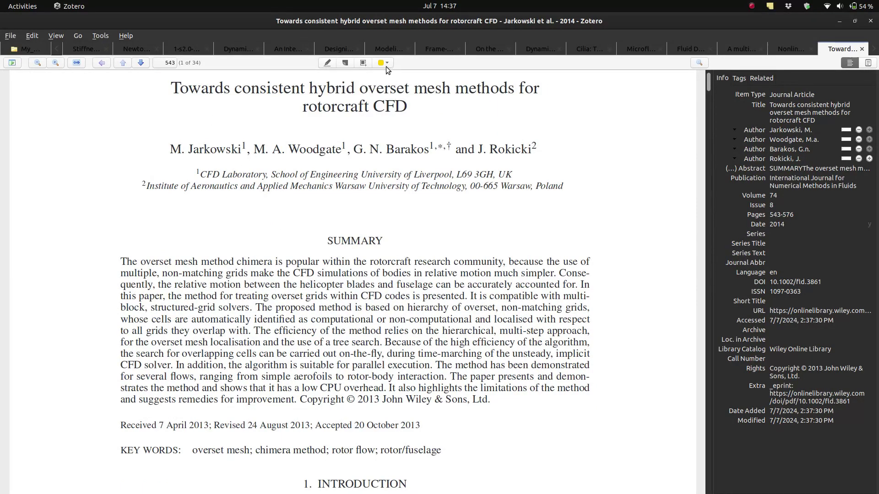
click(327, 63)
drag(257, 307, 252, 332)
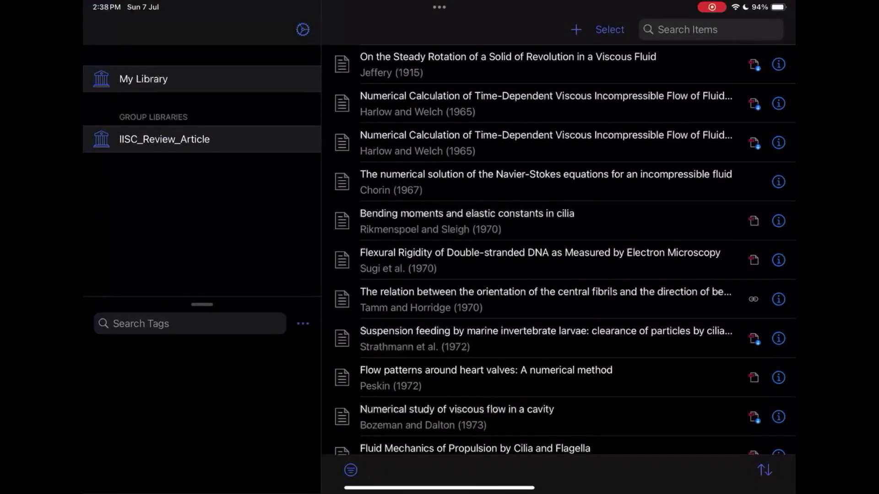
Step: Open the saved paper's PDF from the My_Paper collection in My Library
click(143, 79)
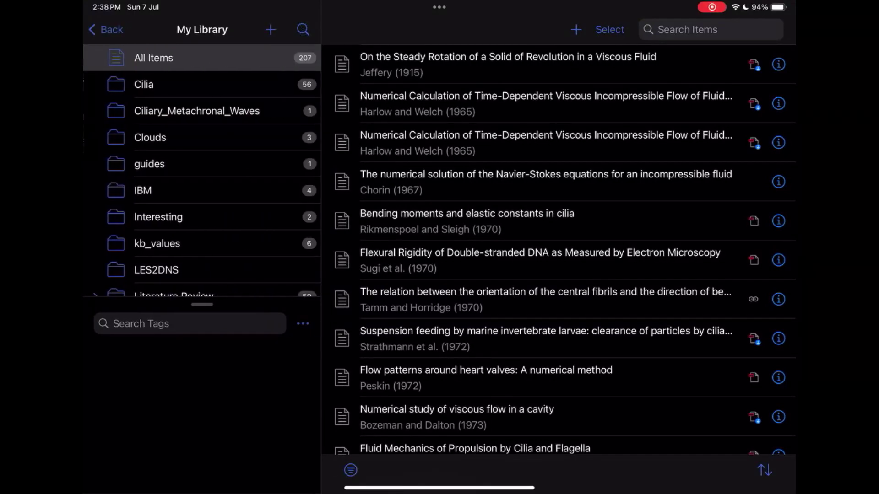
scroll(202, 169, down, 3)
scroll(201, 169, down, 3)
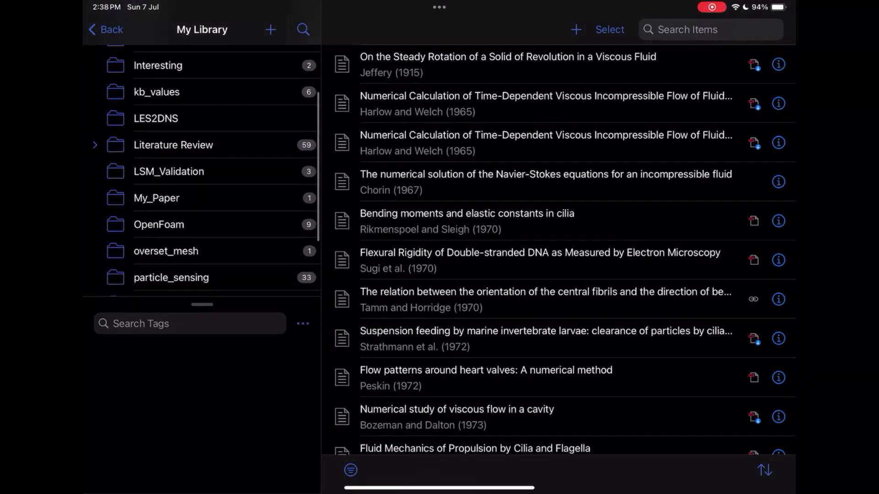
click(157, 198)
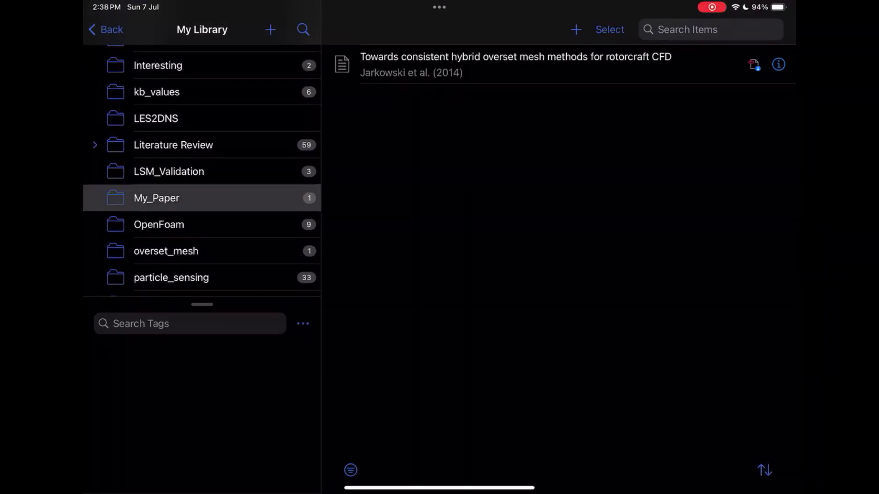
click(515, 64)
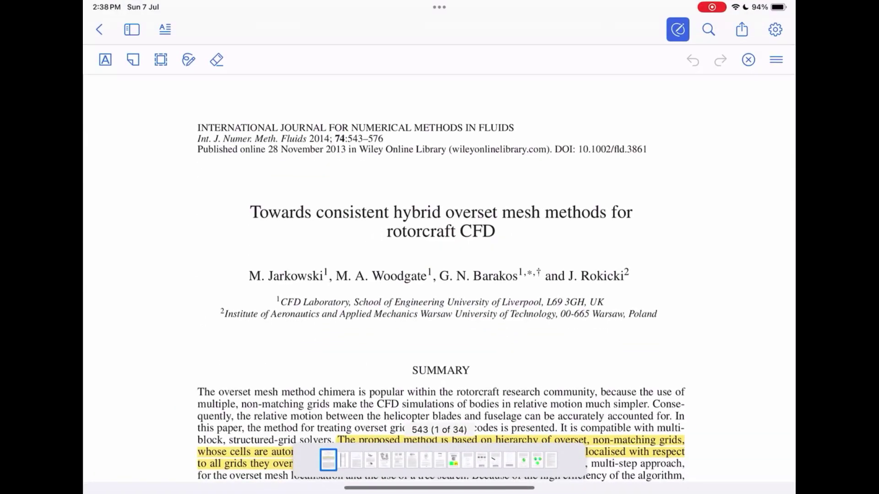
Step: Highlight in red the sentence saying overset methods are well established in CFD
scroll(439, 274, down, 7)
scroll(440, 275, down, 1)
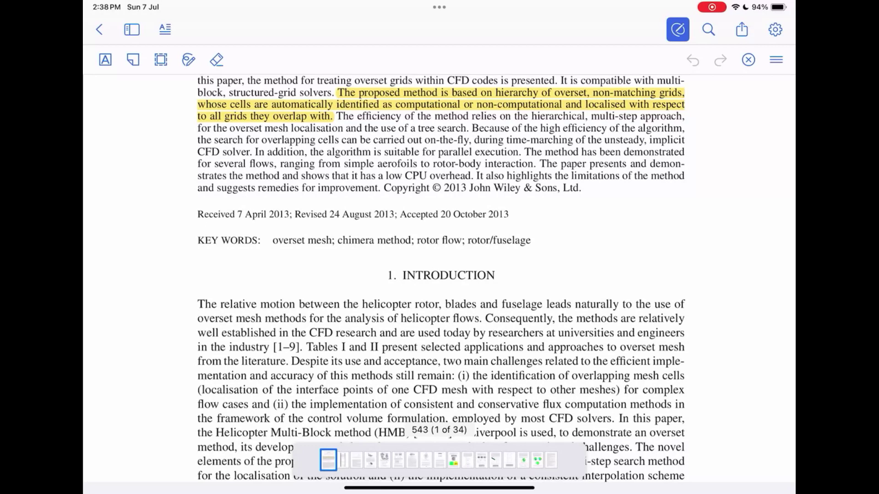
click(106, 59)
scroll(440, 274, down, 2)
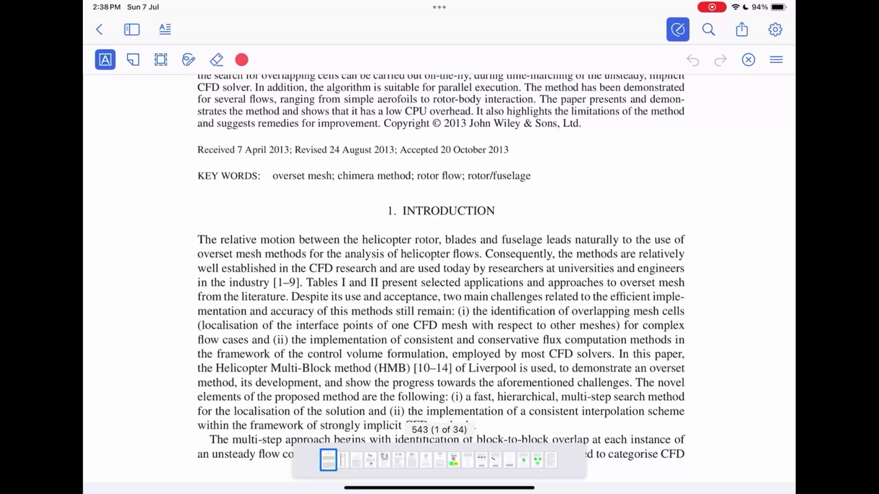
mouse_move(486, 254)
mouse_down()
mouse_move(540, 254)
mouse_move(419, 268)
mouse_move(387, 283)
mouse_move(303, 282)
mouse_up()
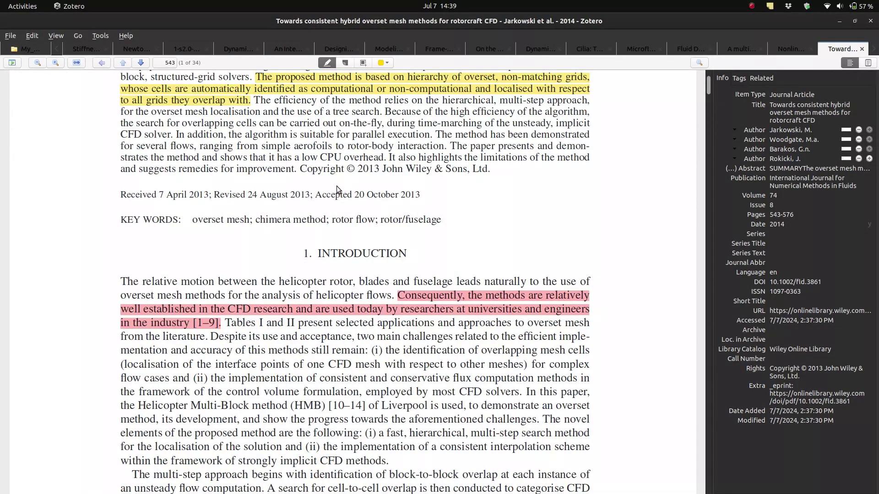
Step: Leave the Zotero PDF reader and return to Firefox's Wiley article page
key(alt+Tab)
key(alt+Tab)
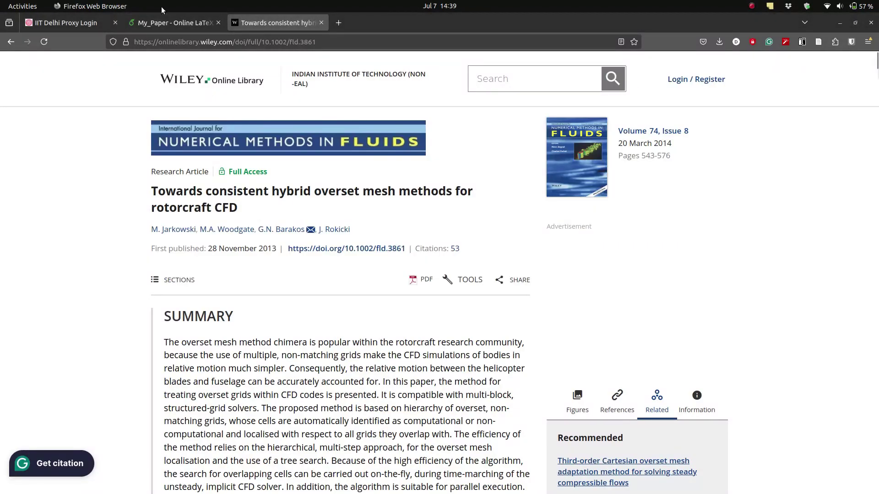
Step: In the Overleaf project, type 'First paper~\cite{' and briefly check the Zotero PDF
click(170, 22)
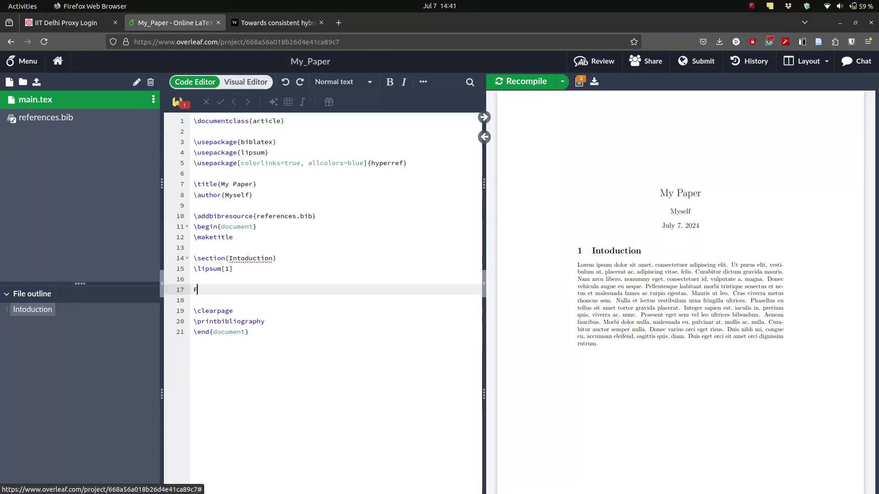
text(st paper~\cite{)
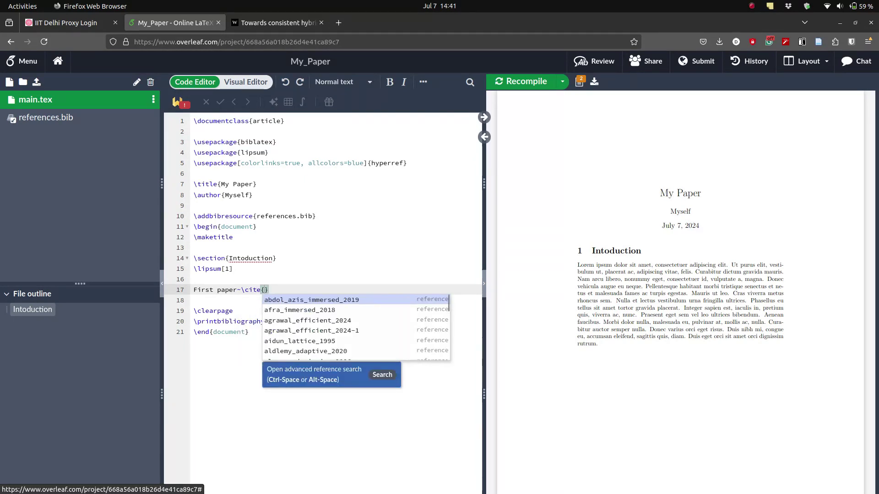
key(alt+Tab)
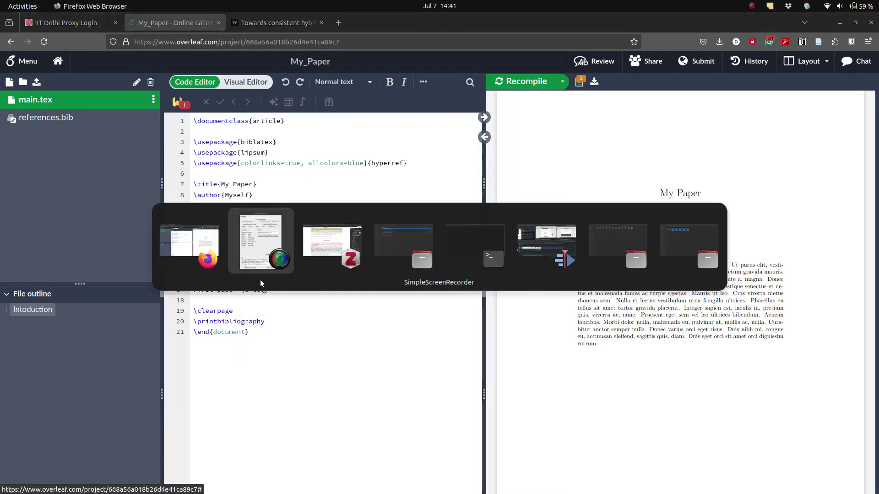
key(alt+Tab)
scroll(351, 239, up, 5)
key(alt+Tab)
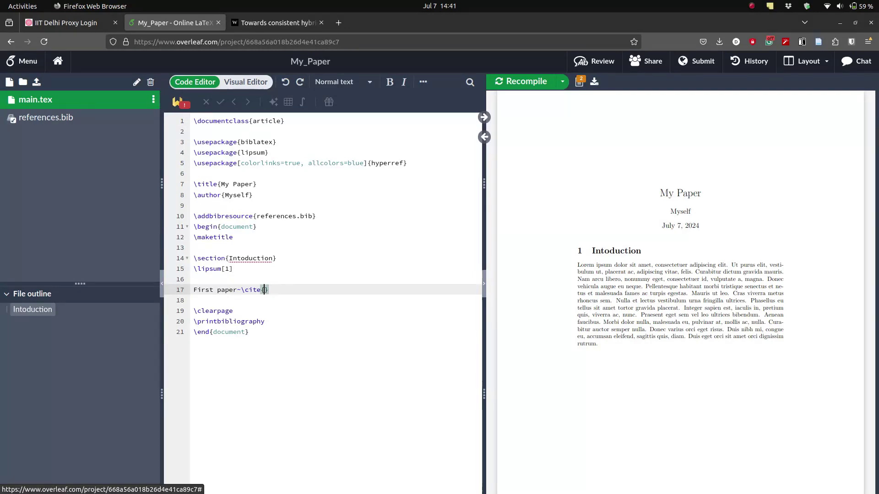
Step: Cite jarkowski_towards_2014 by searching the .bib for 'towards', then check its [1] References entry
key(ctrl+space)
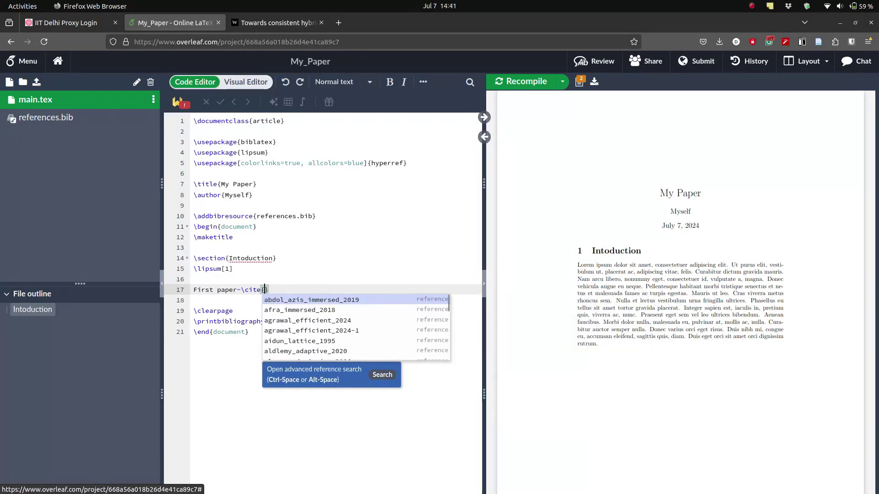
key(ctrl+space)
text(towards)
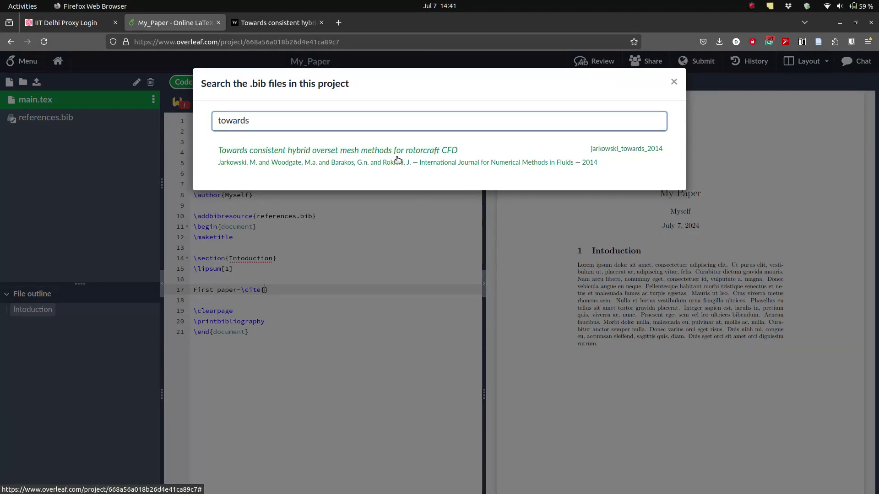
click(397, 159)
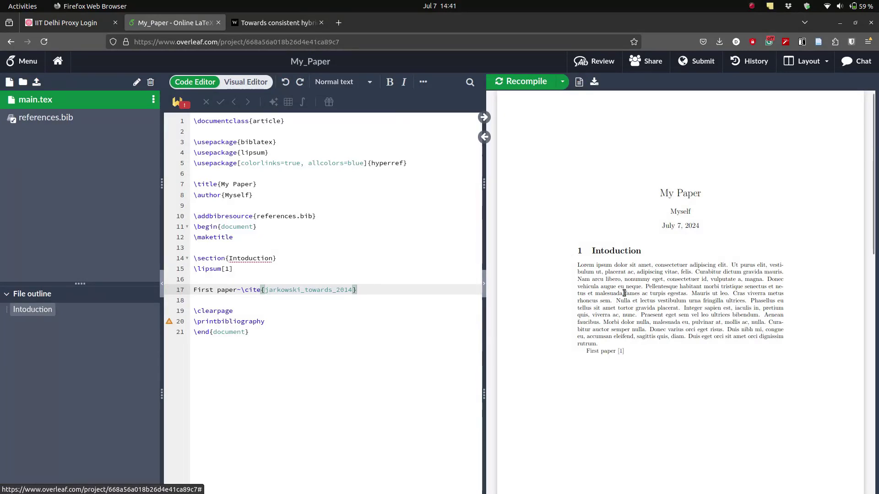
click(621, 354)
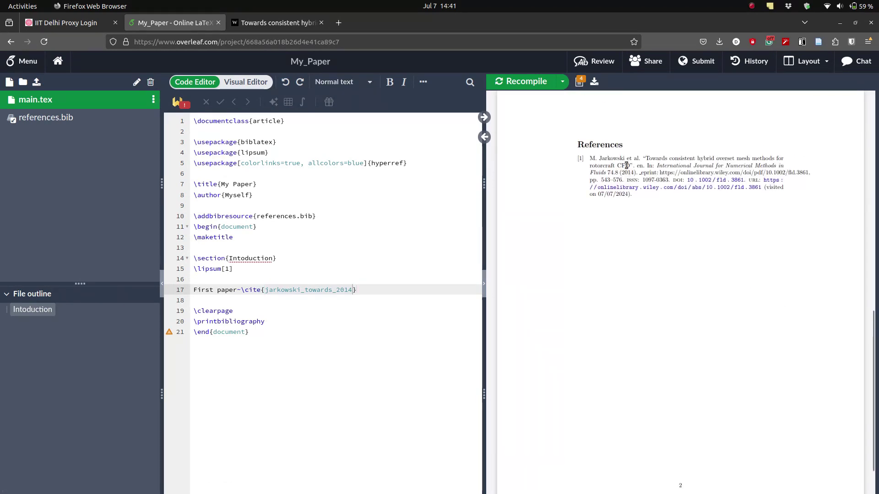
key(alt+Tab)
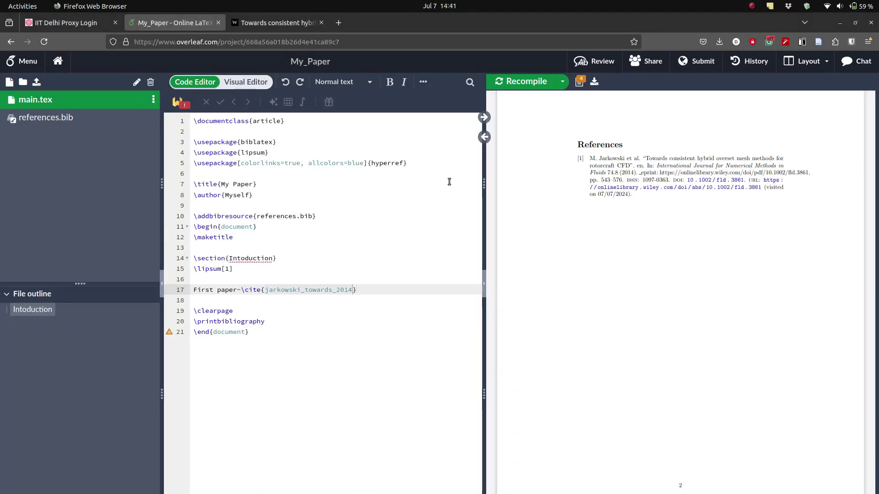
scroll(515, 253, up, 10)
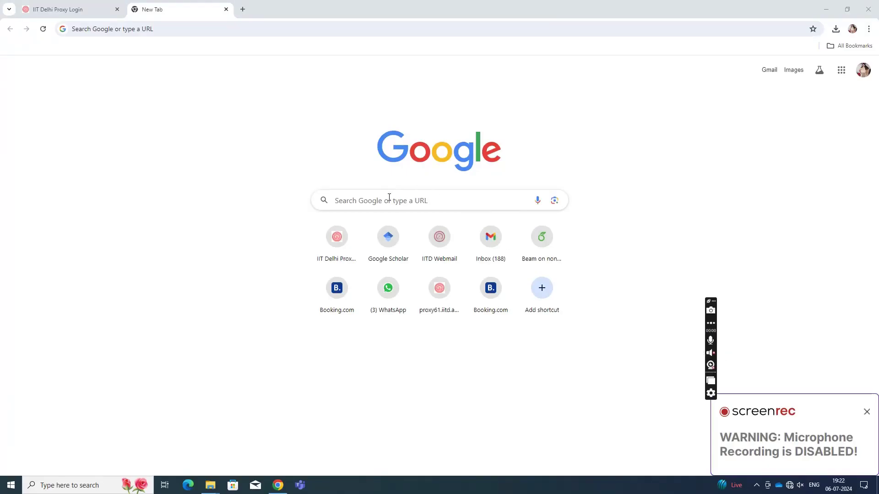
Step: Search Google for 'zotero' and open the official Zotero website
click(389, 197)
text(zotero)
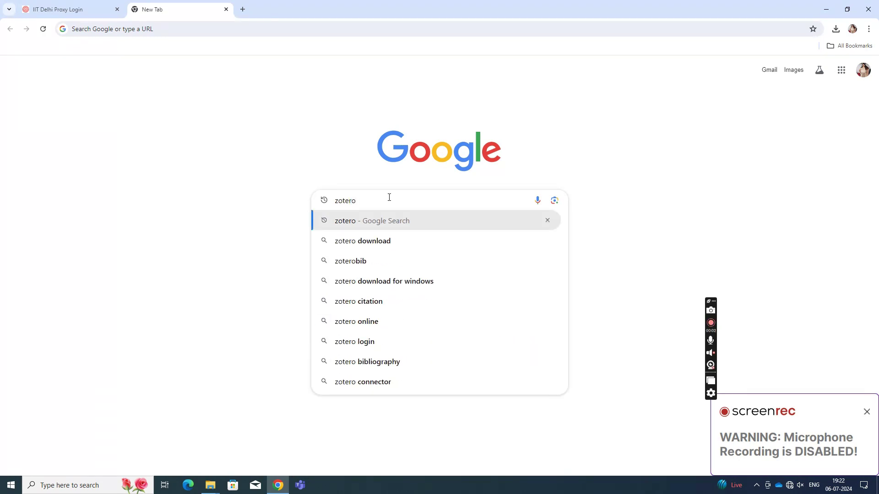
key(Return)
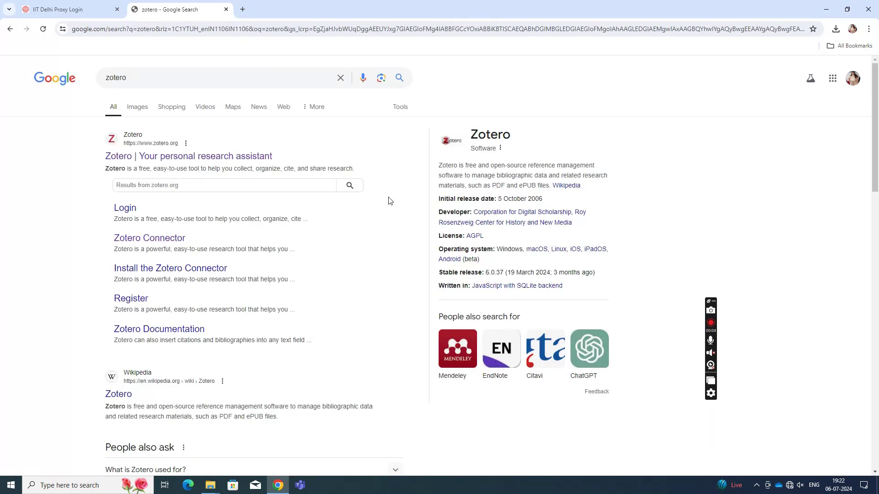
click(220, 158)
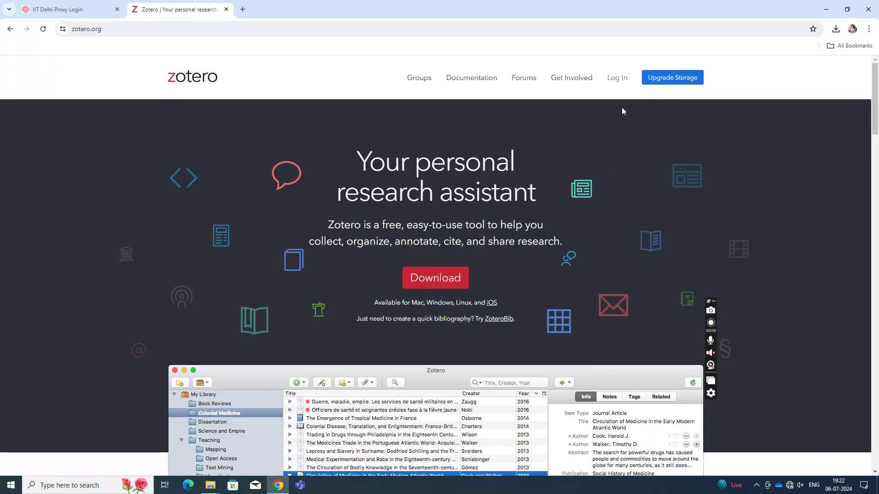
Step: Download the Zotero 6 for Windows installer and add the Zotero Connector extension to Chrome
click(440, 278)
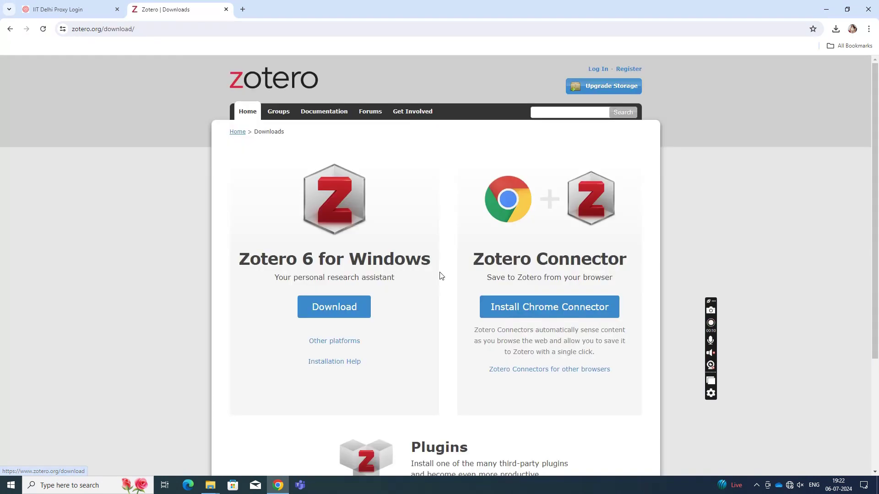
click(333, 310)
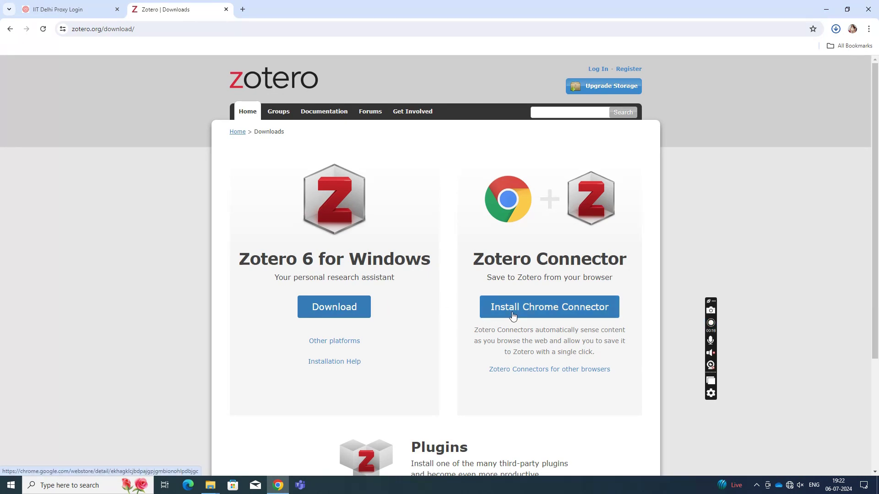
click(613, 309)
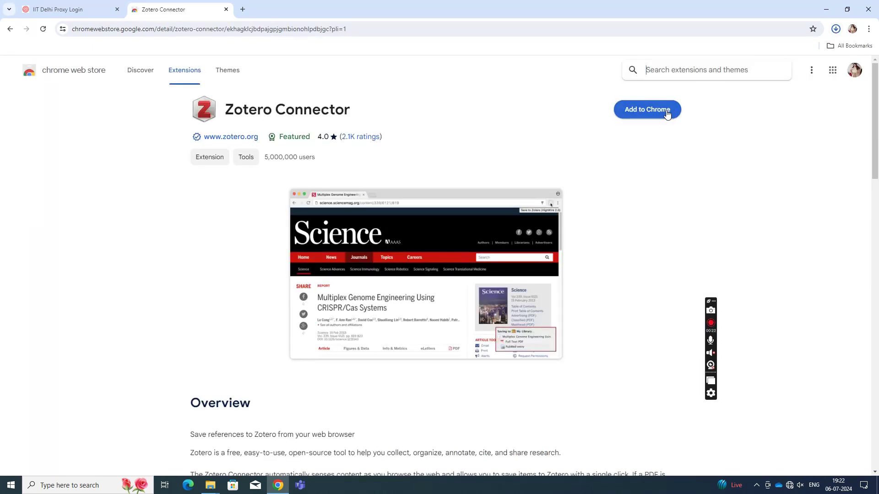
click(667, 114)
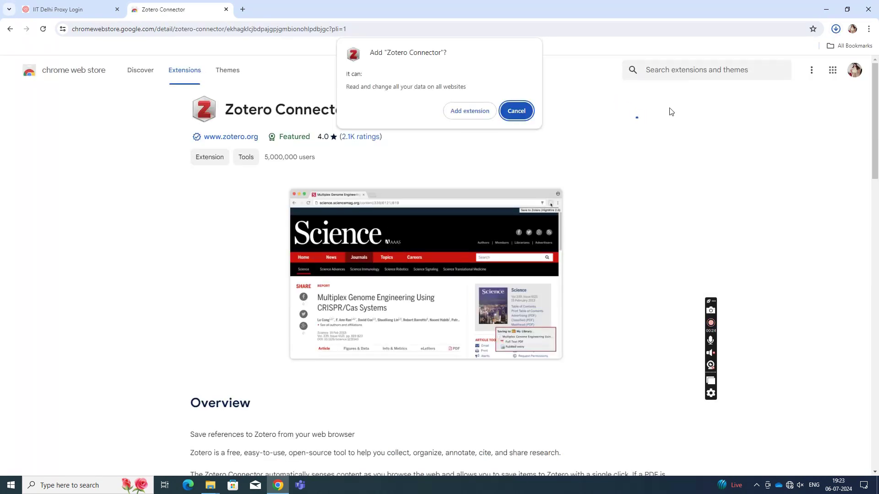
Step: Confirm the Connector extension, then run Zotero-6.0.36_setup.exe with Standard setup and install
click(472, 112)
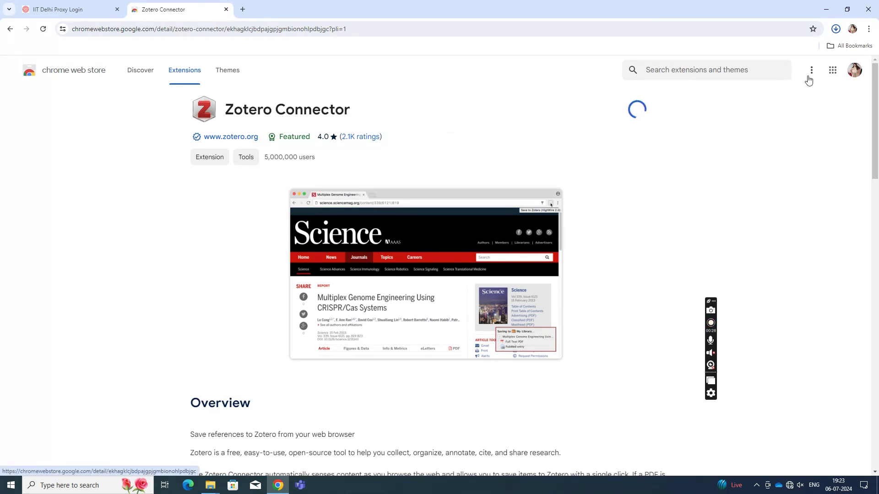
key(ctrl+j)
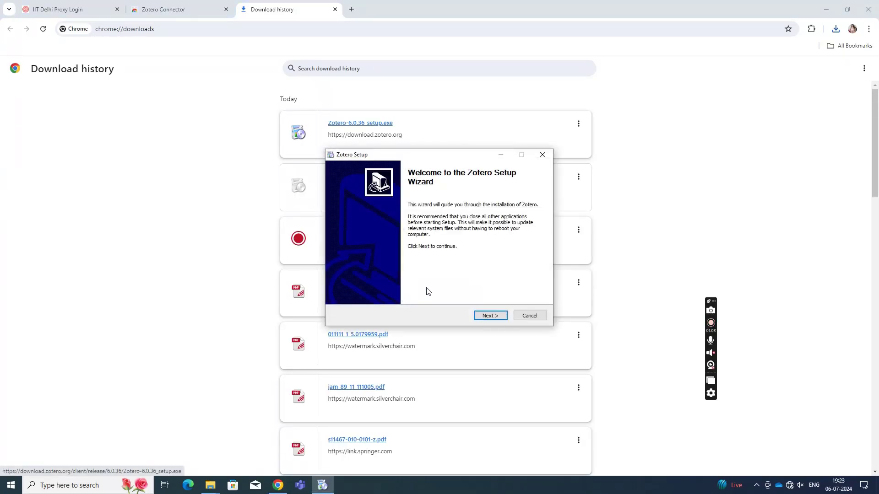
click(484, 317)
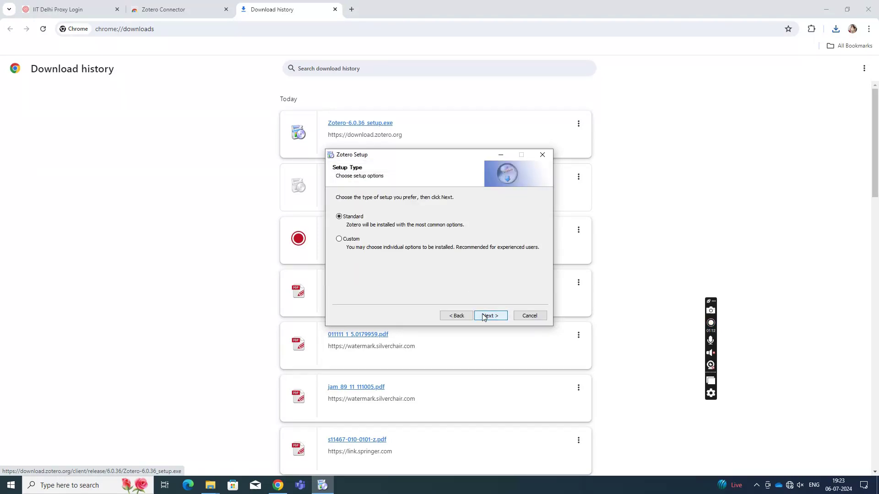
click(484, 317)
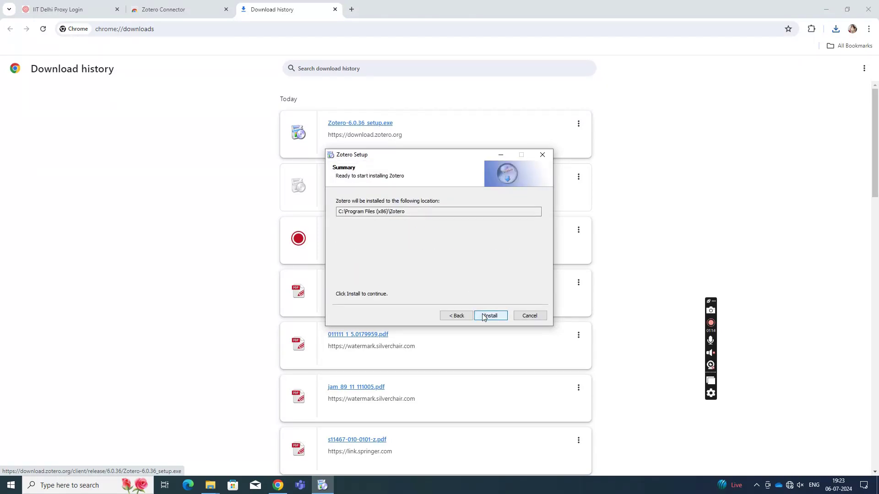
click(483, 318)
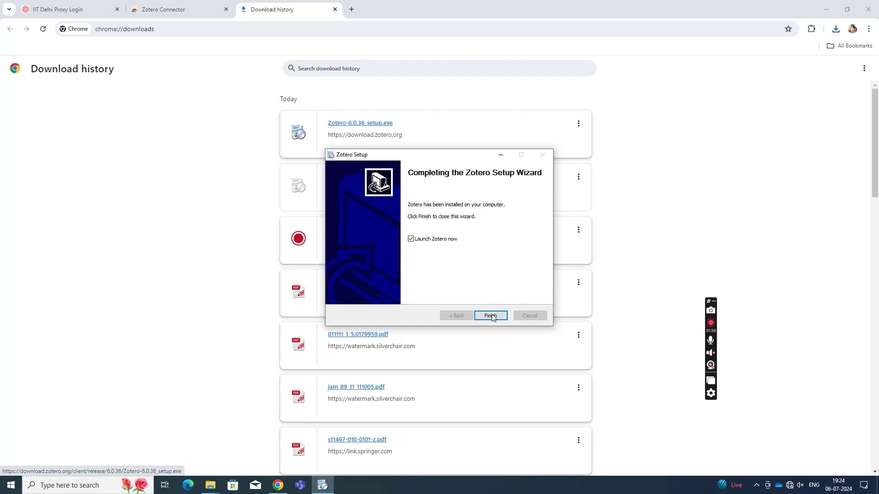
Step: Launch Zotero, then register a free account on zotero.org through Log In and Register
click(492, 317)
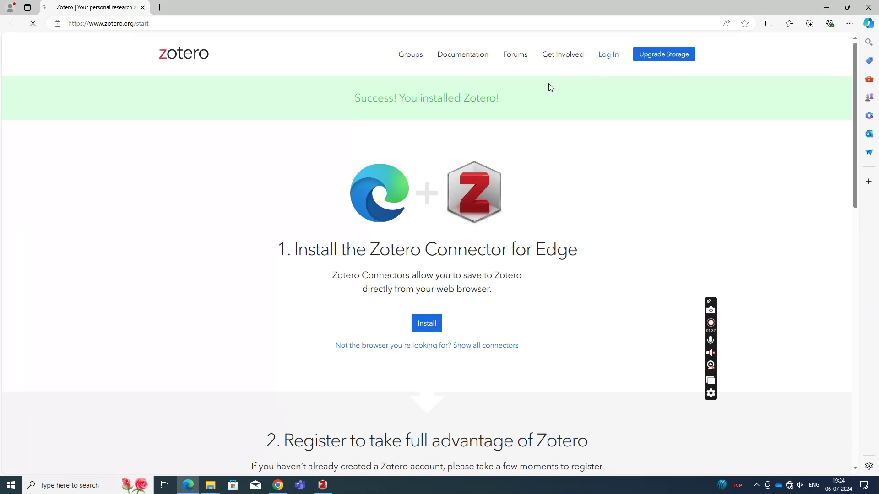
click(608, 54)
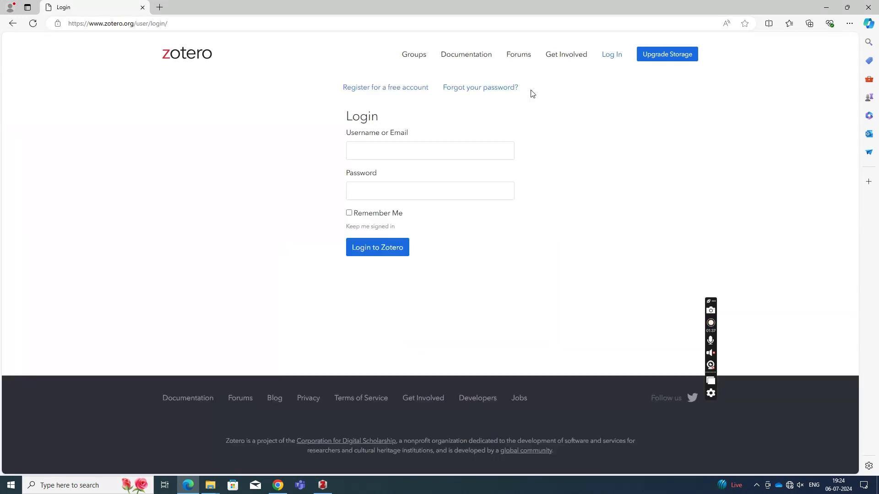
click(408, 88)
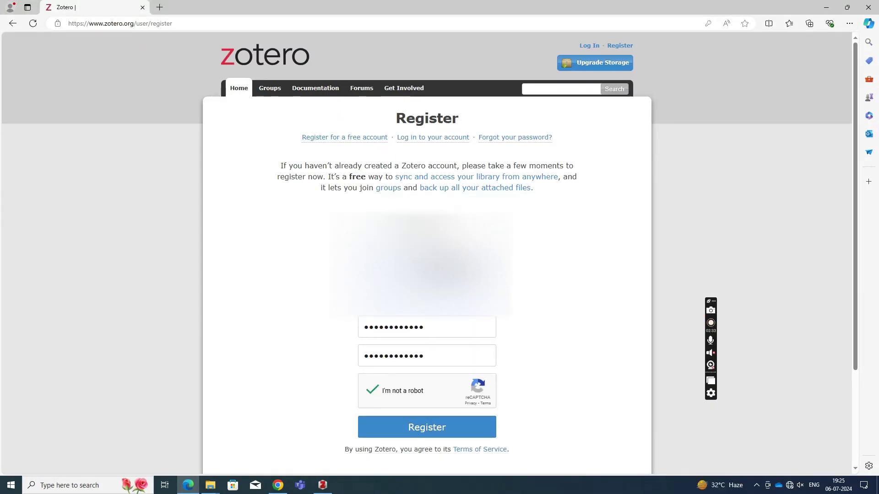
click(409, 435)
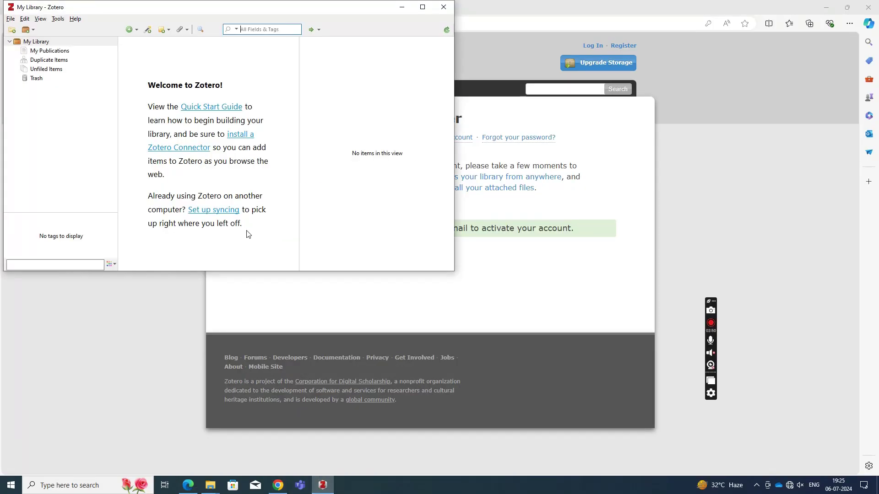
Step: Maximize the empty Zotero library window showing the Welcome to Zotero message
click(426, 10)
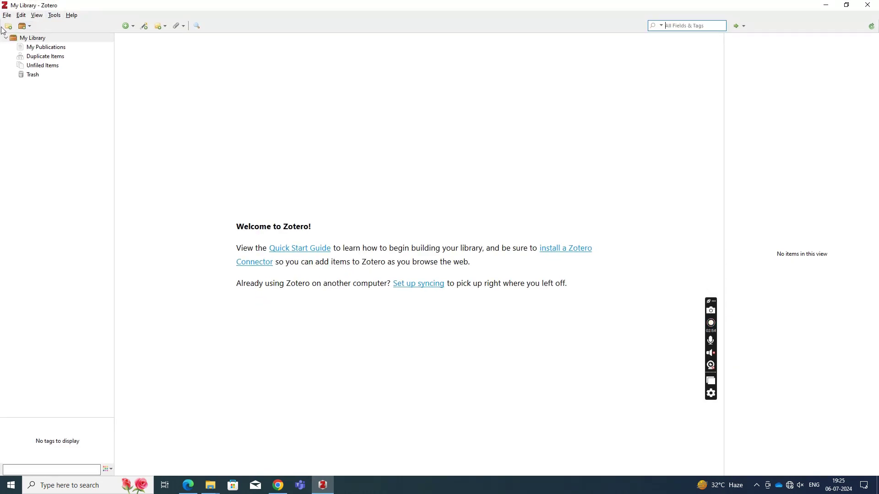
Step: In Edit > Preferences' Sync tab, link the Zotero account with Set Up Syncing and confirm OK
click(3, 17)
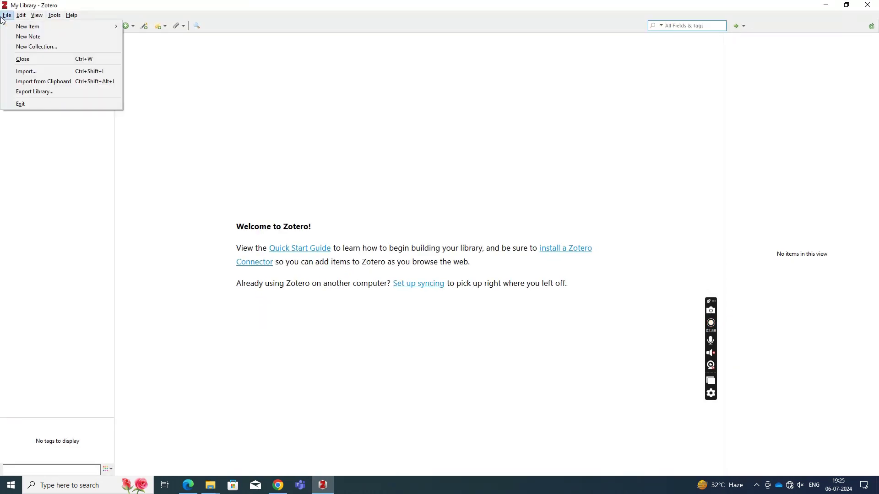
mouse_move(19, 16)
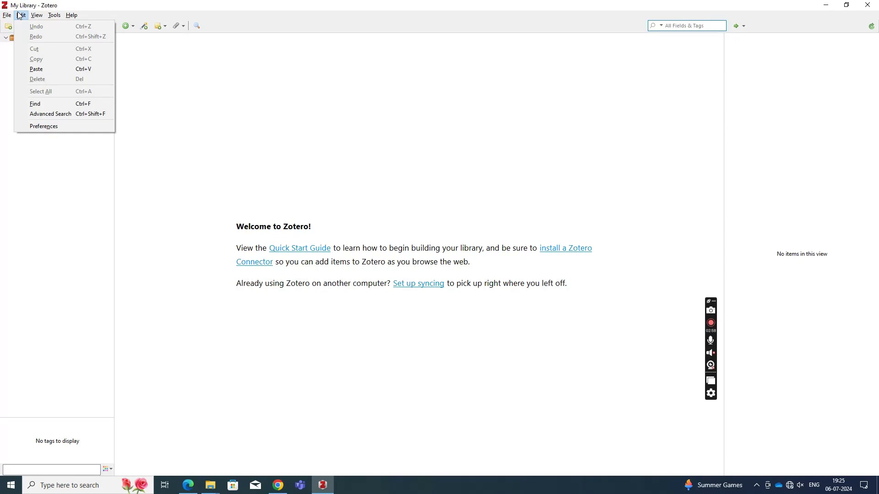
click(44, 127)
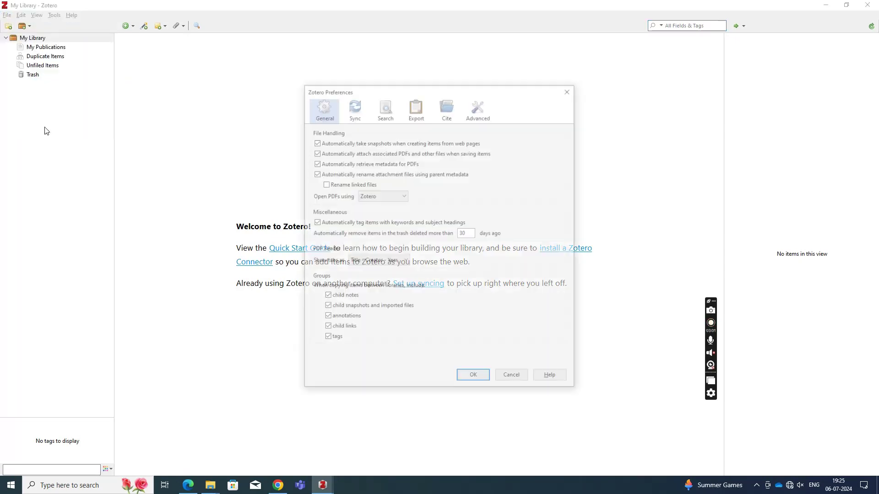
click(352, 113)
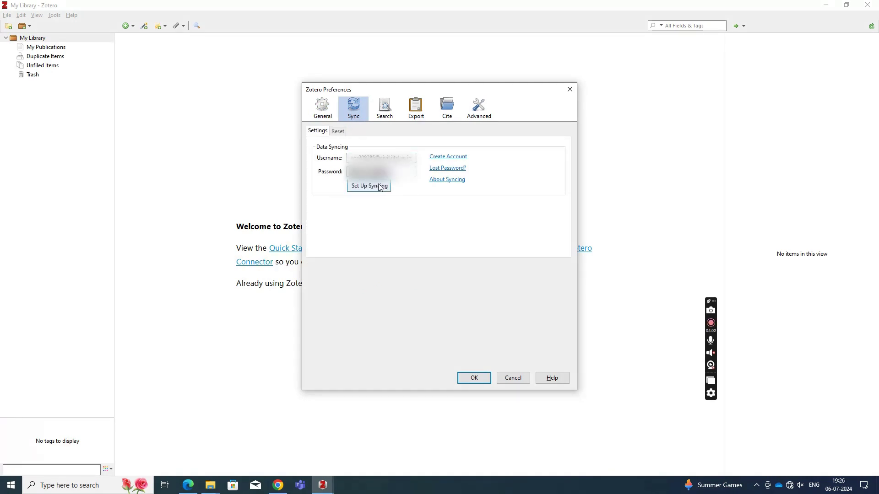
click(379, 187)
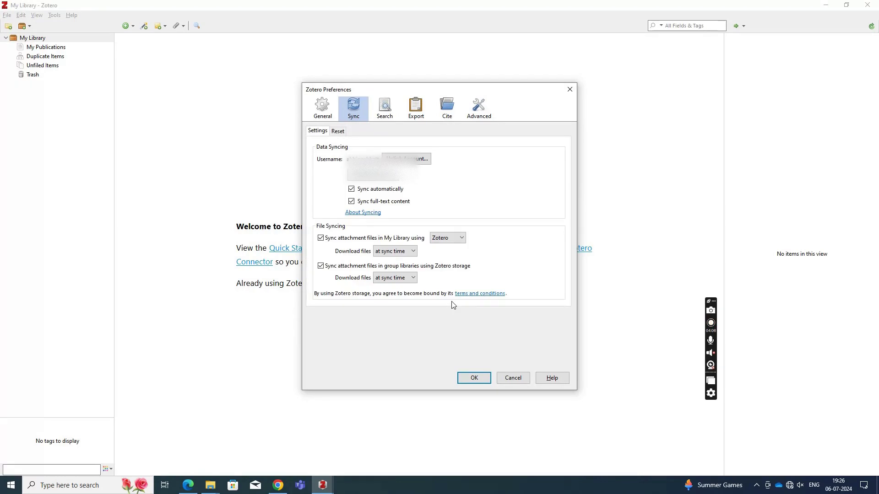
click(474, 379)
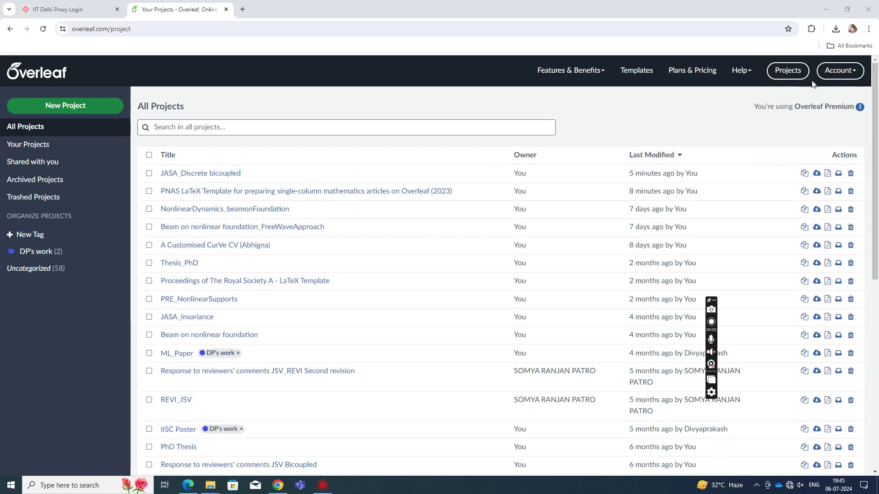
Step: Open Overleaf's Account Settings and scroll down to the Zotero integration
click(834, 76)
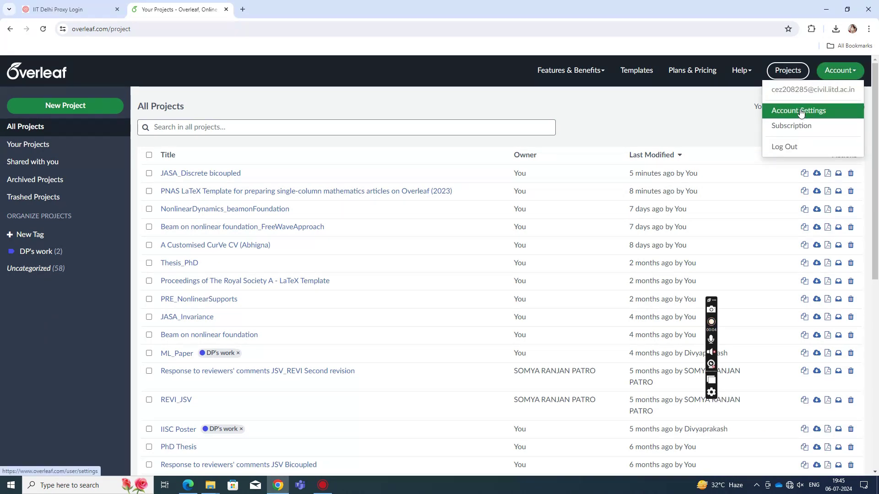
click(805, 111)
scroll(325, 219, down, 4)
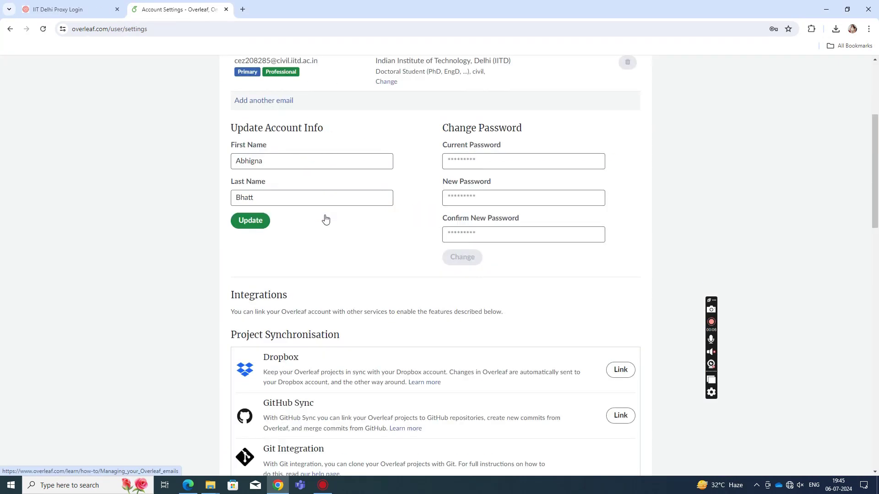
scroll(326, 218, down, 7)
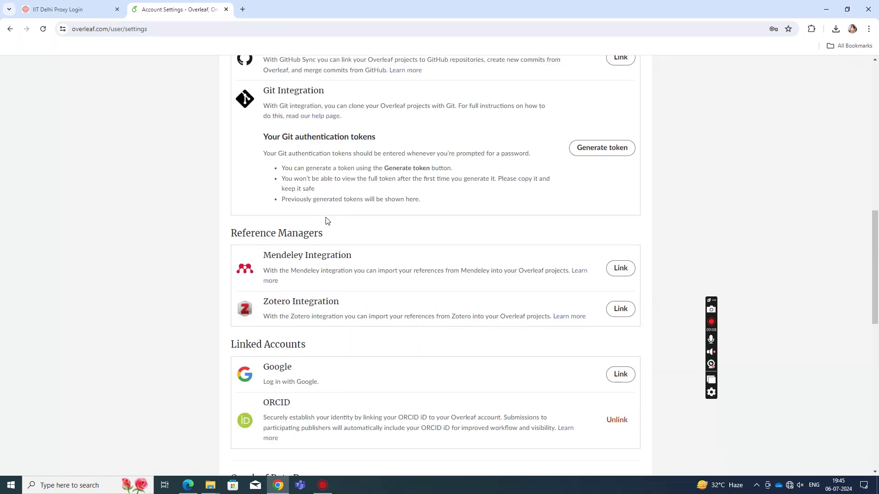
scroll(326, 221, up, 3)
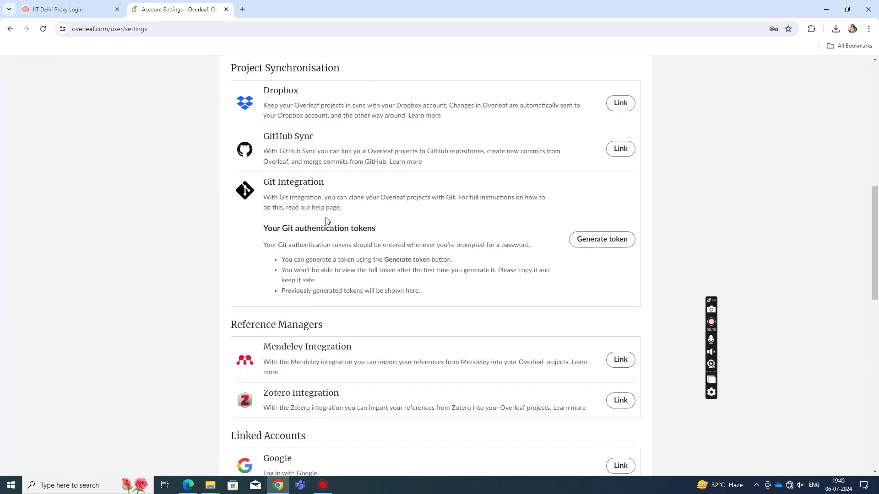
scroll(343, 247, down, 3)
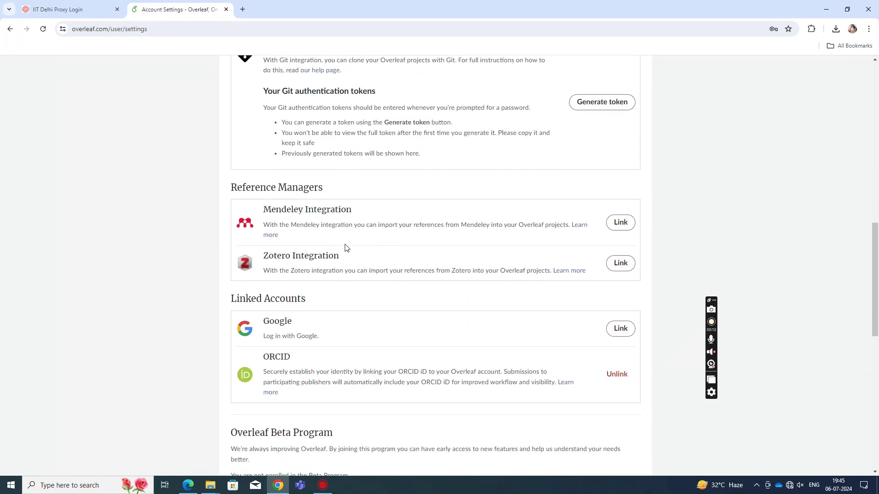
Step: Authorize the Zotero link by logging in to Zotero with the login remembered
click(624, 267)
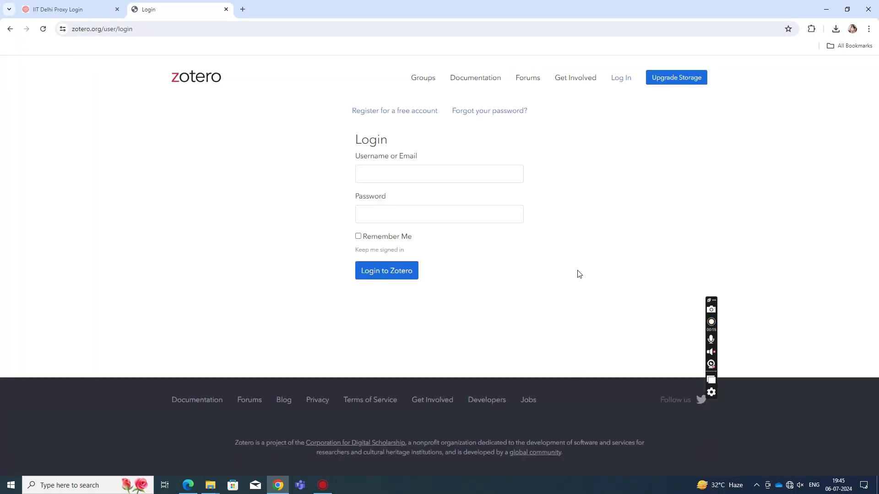
click(391, 218)
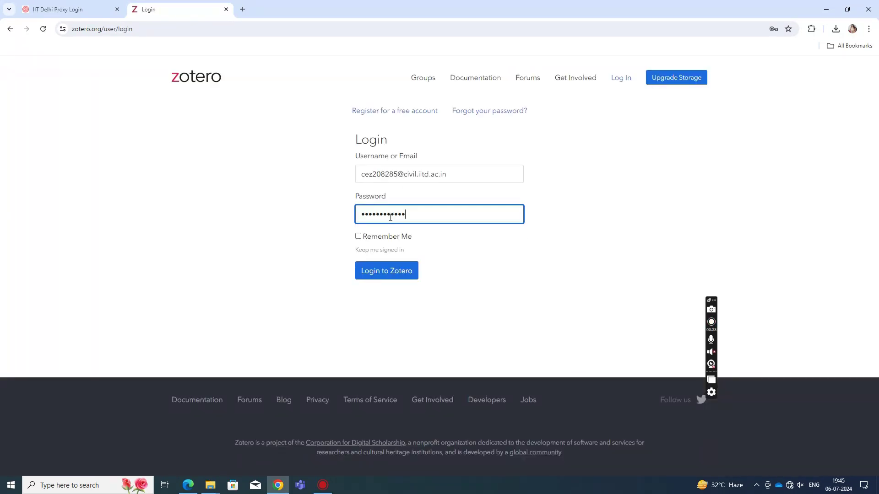
click(358, 237)
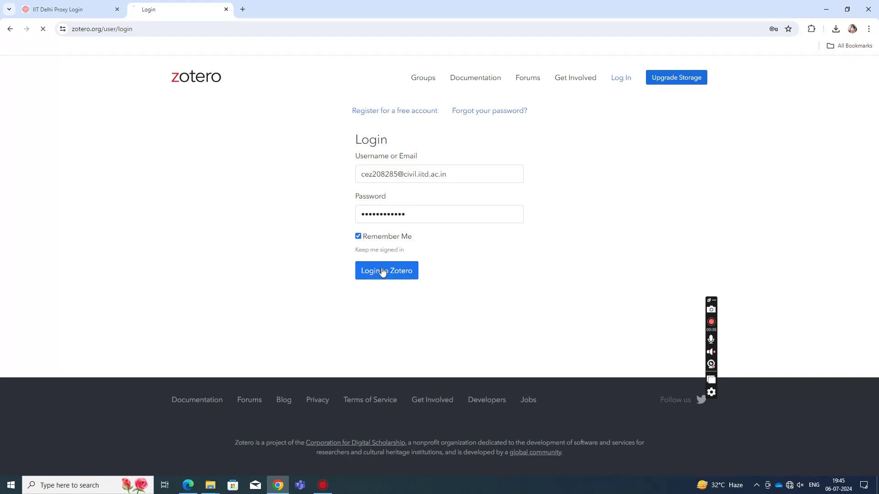
click(384, 272)
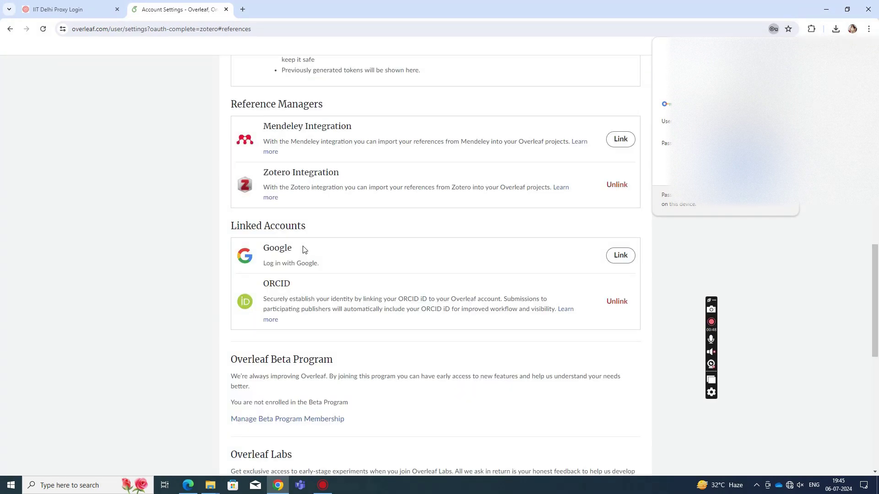
scroll(657, 261, up, 3)
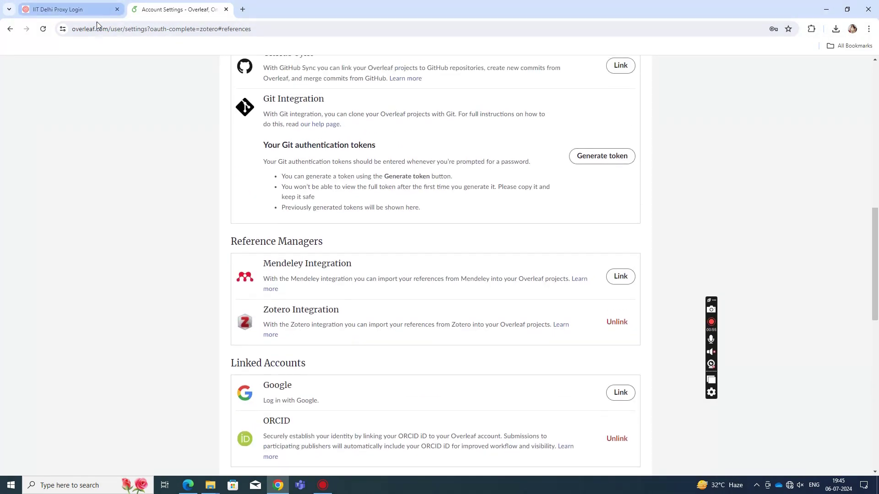
scroll(112, 81, up, 4)
scroll(112, 81, up, 6)
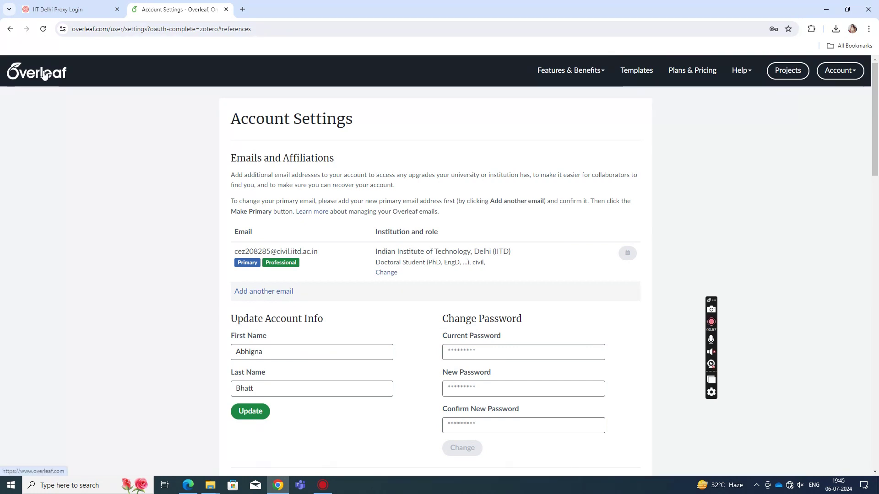
Step: Go to the Overleaf projects list, glance at Zotero's empty My Library, then return to the browser
click(44, 75)
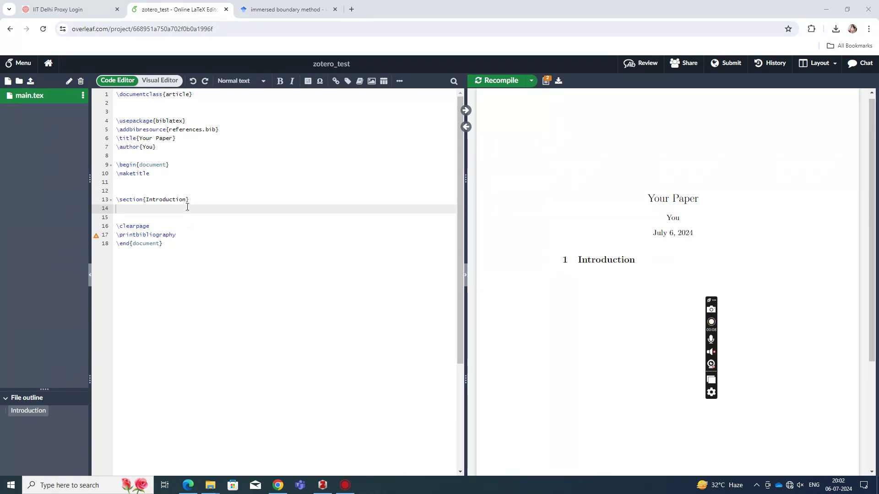
click(323, 485)
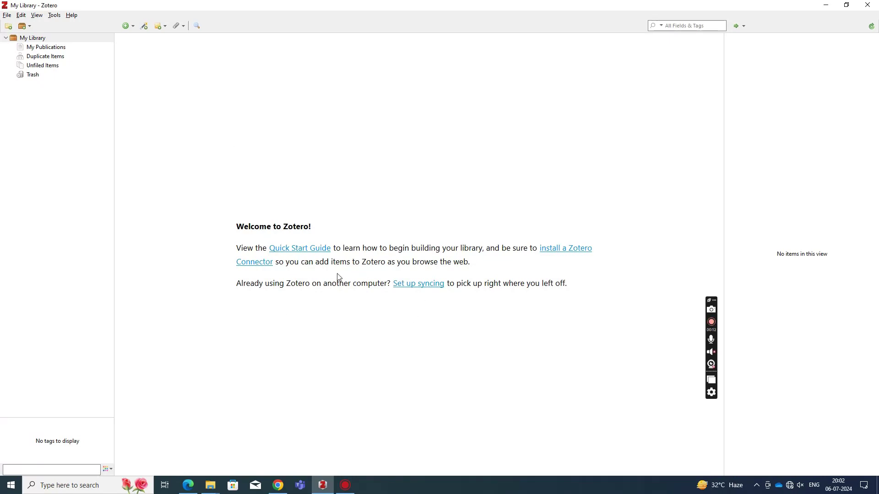
click(278, 484)
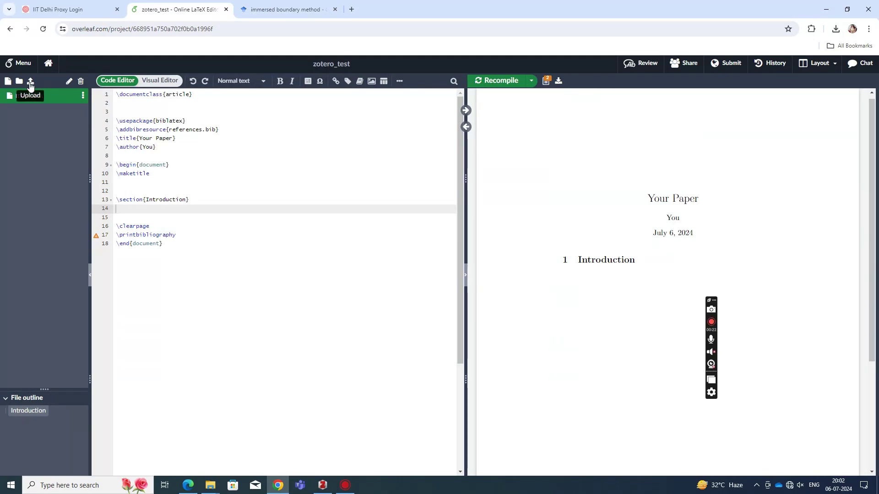
Step: Import references.bib from Zotero as BibTeX, then open it and refresh its entries
click(30, 81)
click(270, 192)
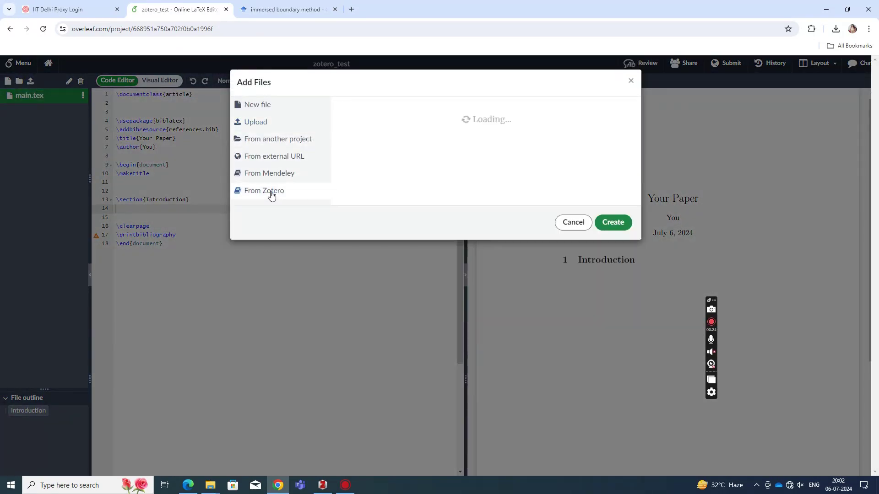
click(608, 224)
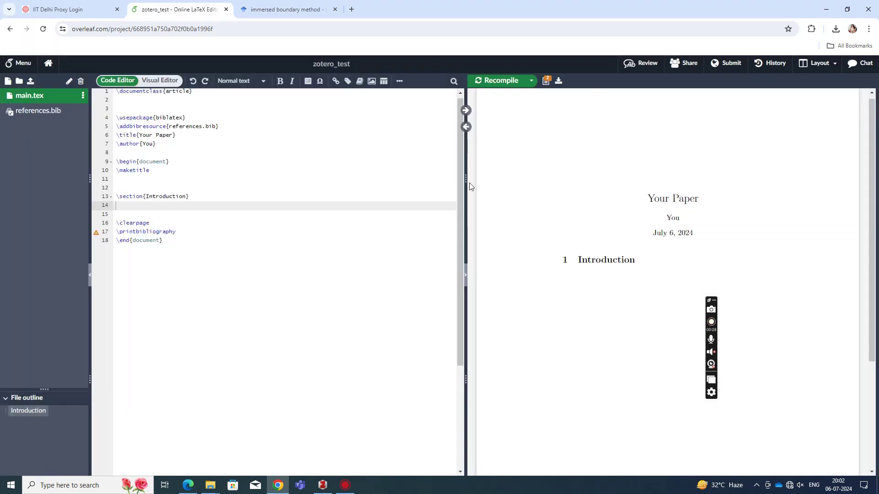
click(177, 125)
click(50, 110)
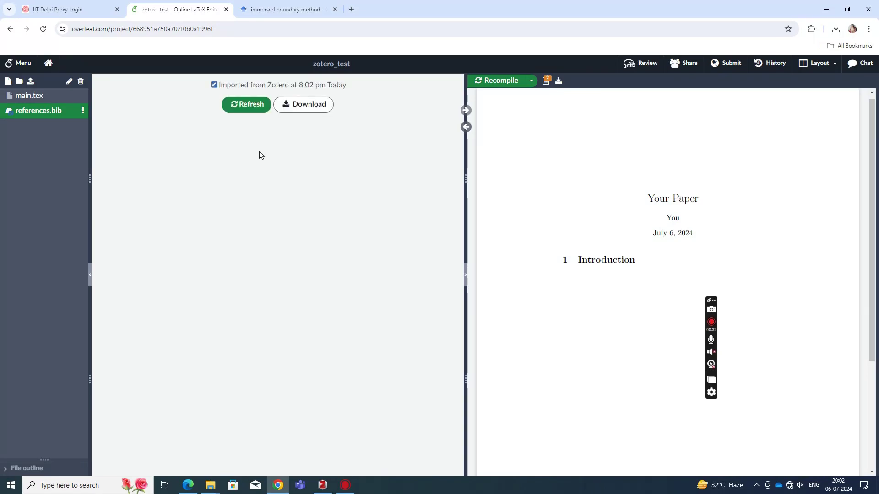
click(246, 103)
Step: Open the SAGE PDF of 'Recent trends and progress in the immersed boundary method' and save it with Zotero Connector
click(272, 9)
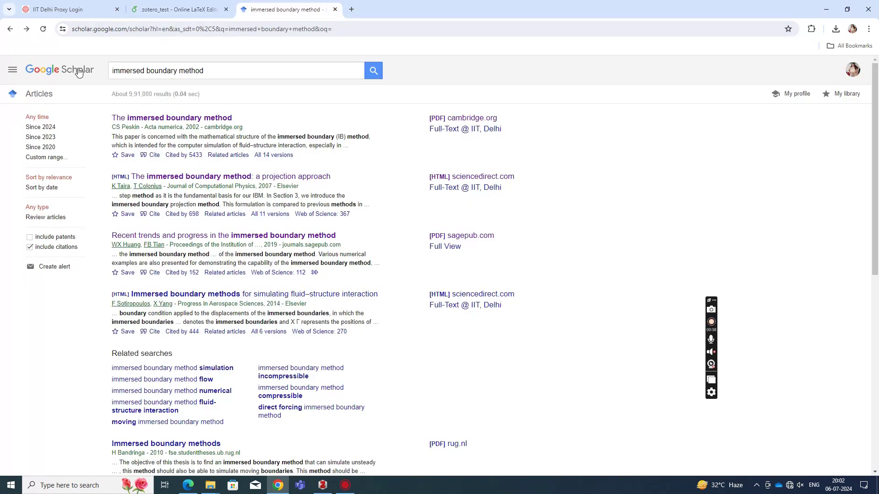
drag(209, 71, 101, 84)
click(101, 98)
click(449, 237)
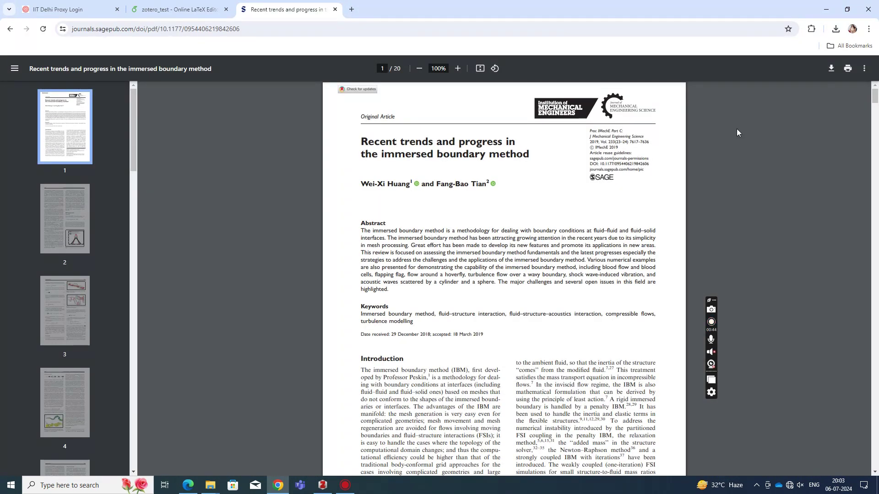
click(811, 29)
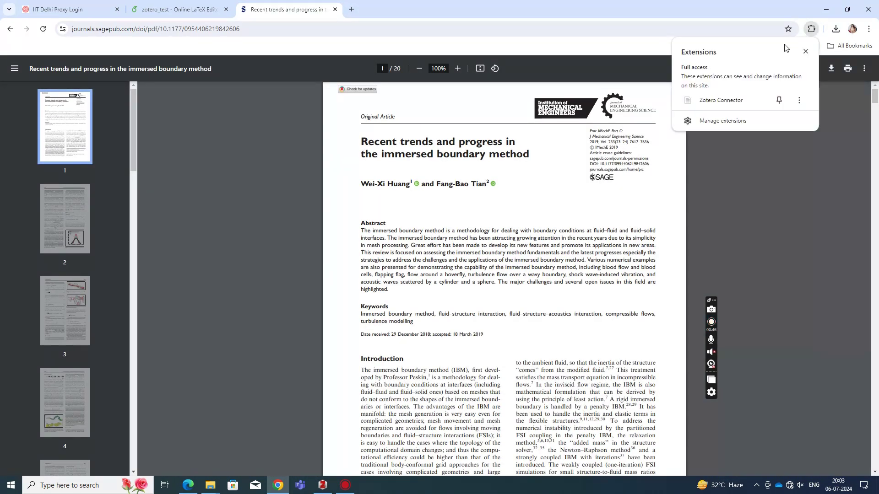
click(714, 103)
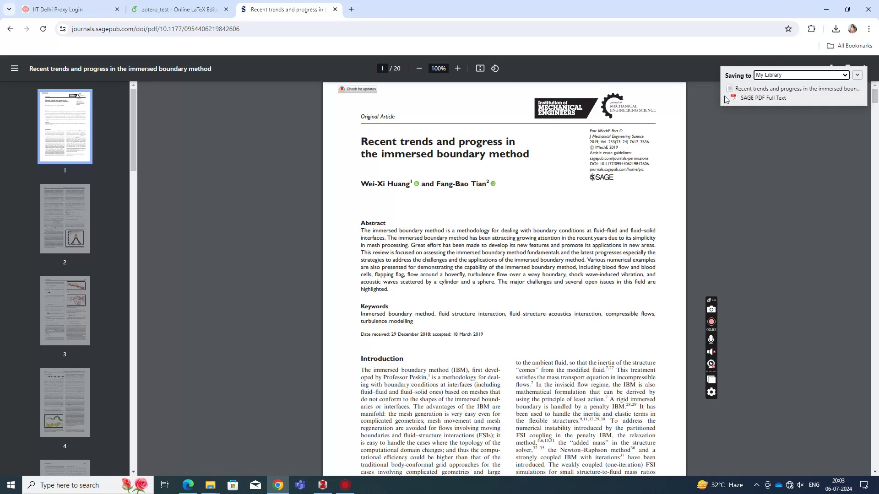
Step: View the review's SAGE PDF Full Text attachment in Zotero, then sync My Library with zotero.org
key(alt+Tab)
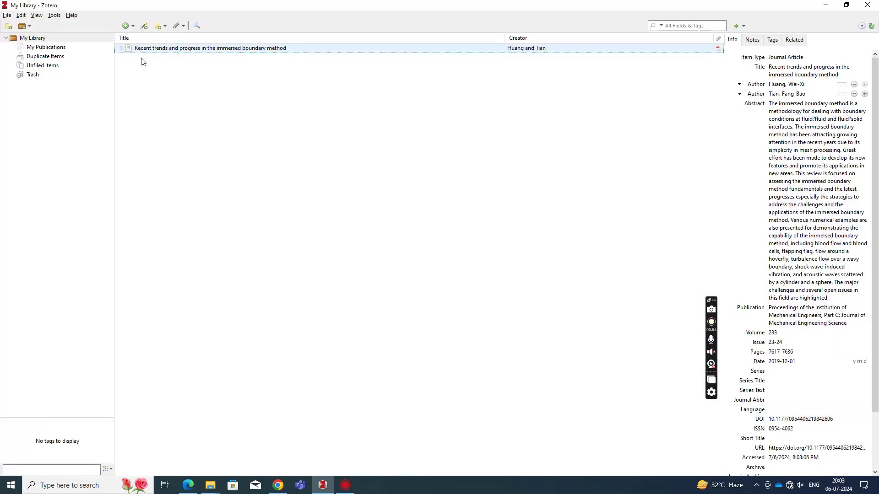
click(120, 49)
double_click(142, 57)
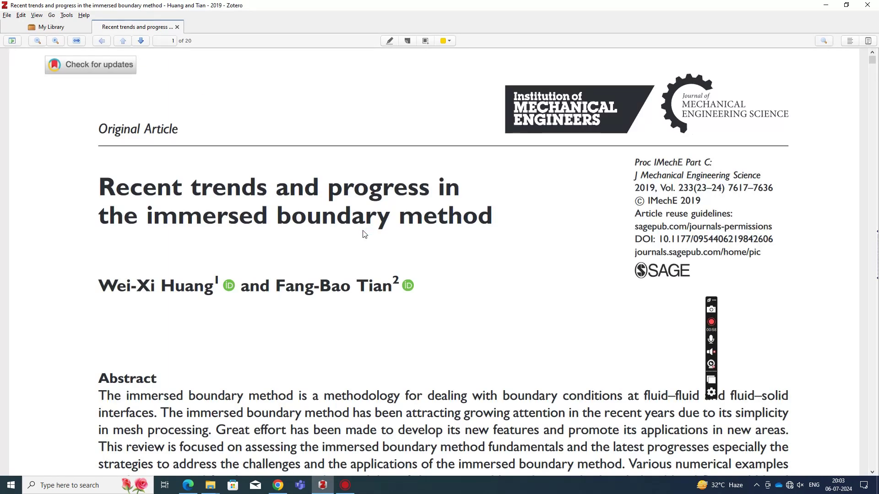
scroll(363, 234, down, 10)
click(28, 29)
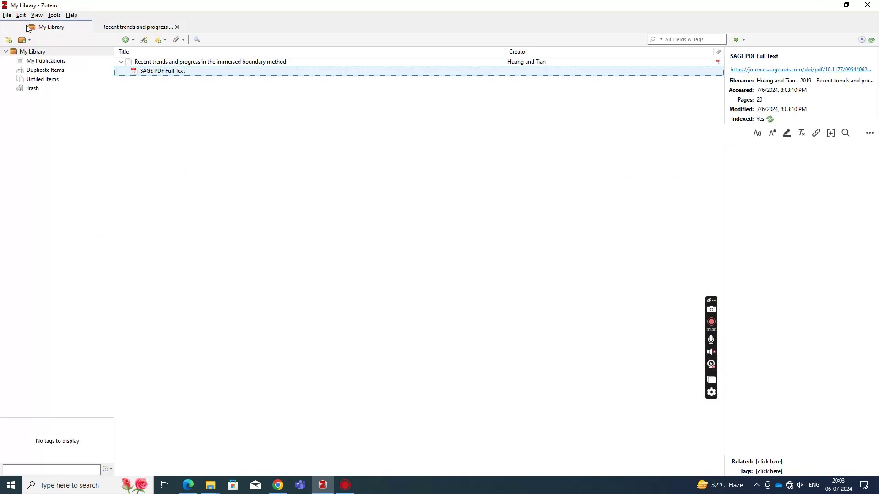
click(874, 42)
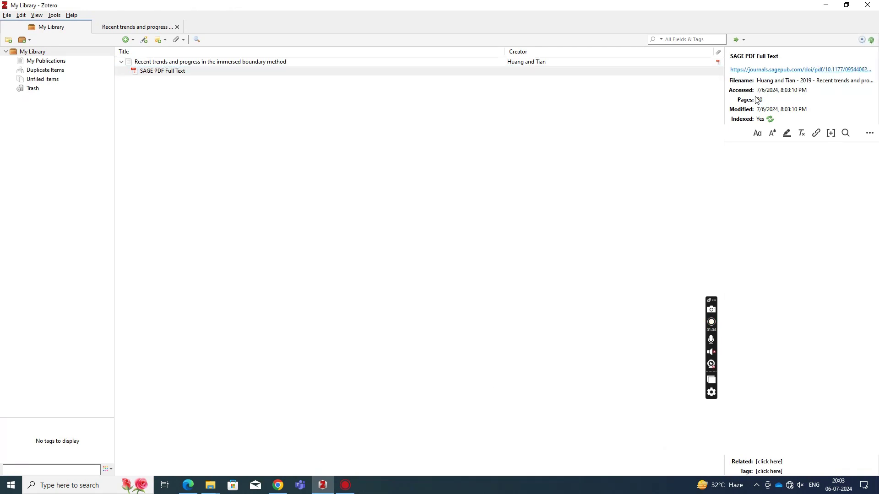
Step: Refresh references.bib in the zotero_test project to pull in the huang_recent_2019 entry
key(alt+Tab)
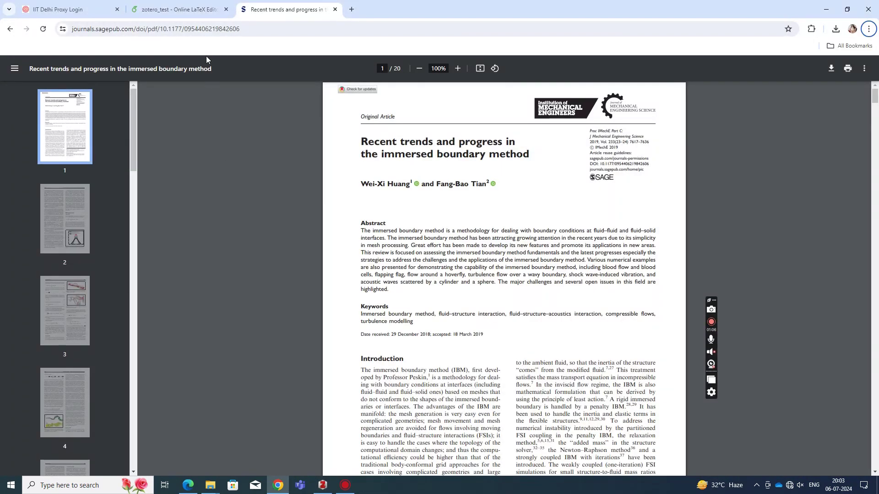
click(196, 9)
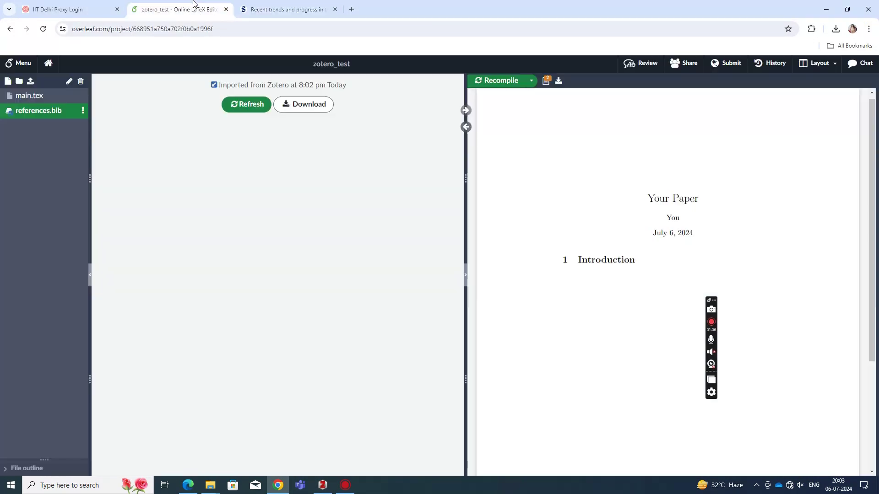
click(236, 104)
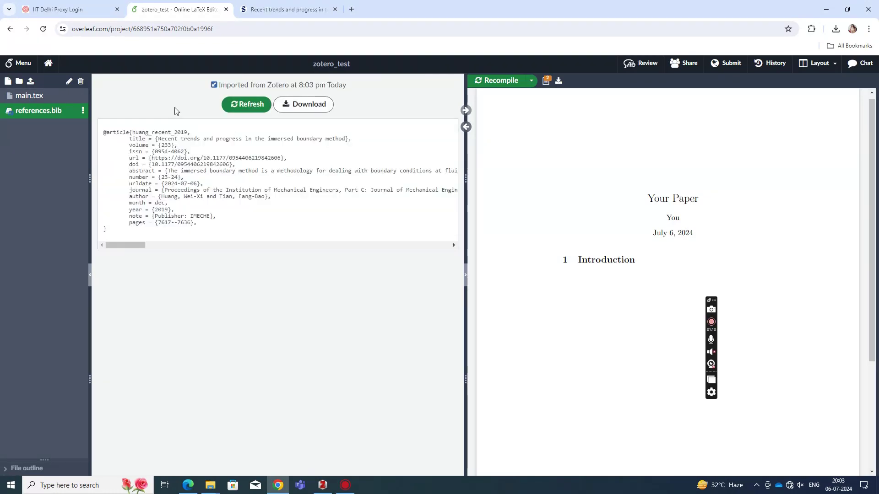
click(36, 94)
click(65, 110)
Step: Write 'First paper~\cite{huang_recent_2019}' on line 14 under Introduction and recompile the PDF
click(44, 97)
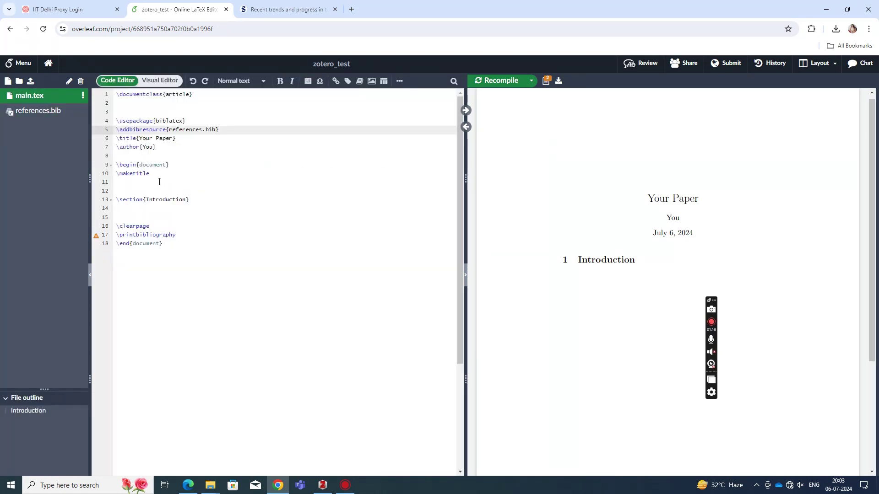
click(151, 209)
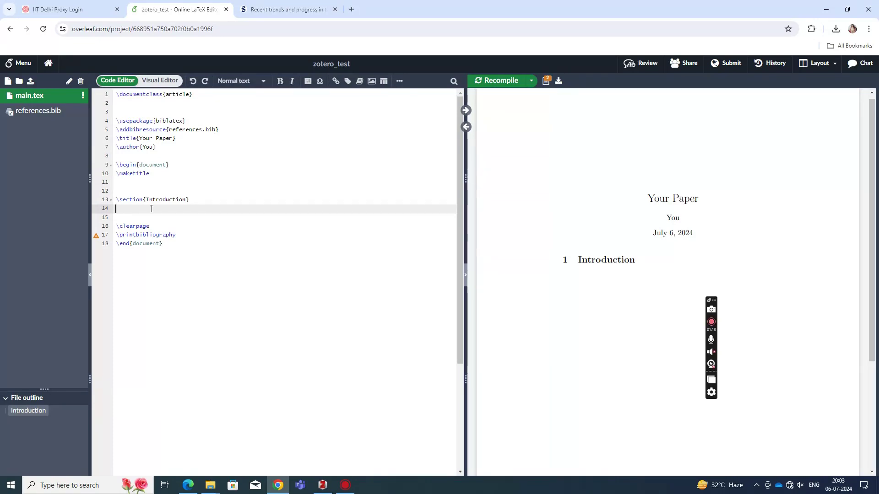
text(First paper~\)
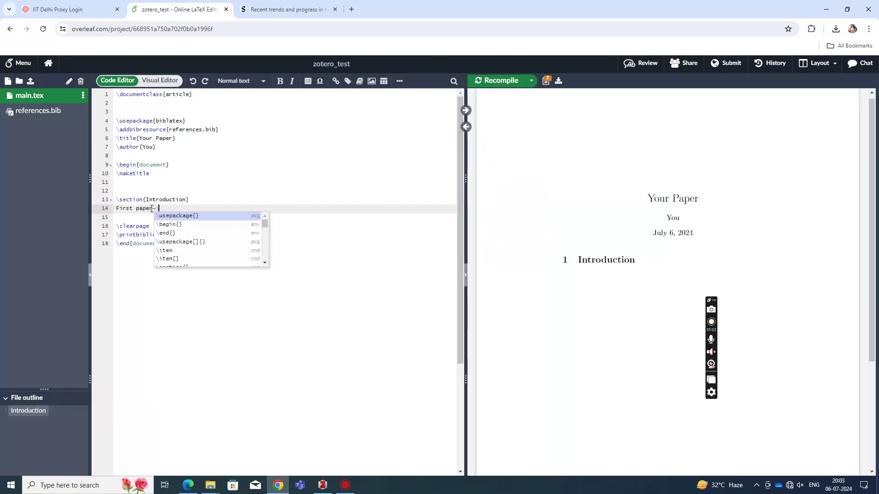
text(cite)
key(Return)
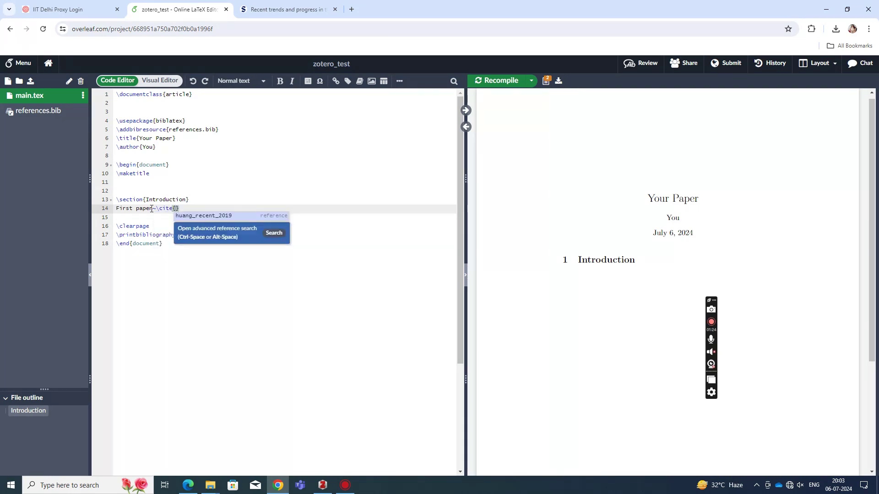
key(ctrl+space)
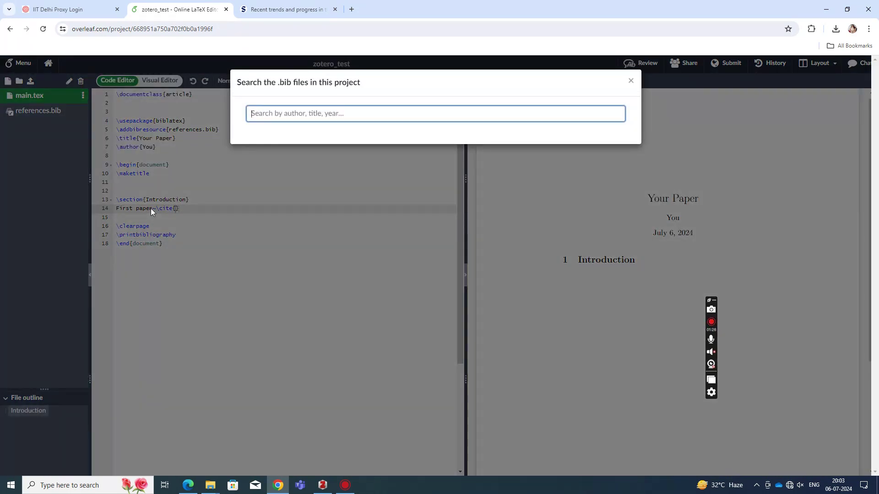
text(rece)
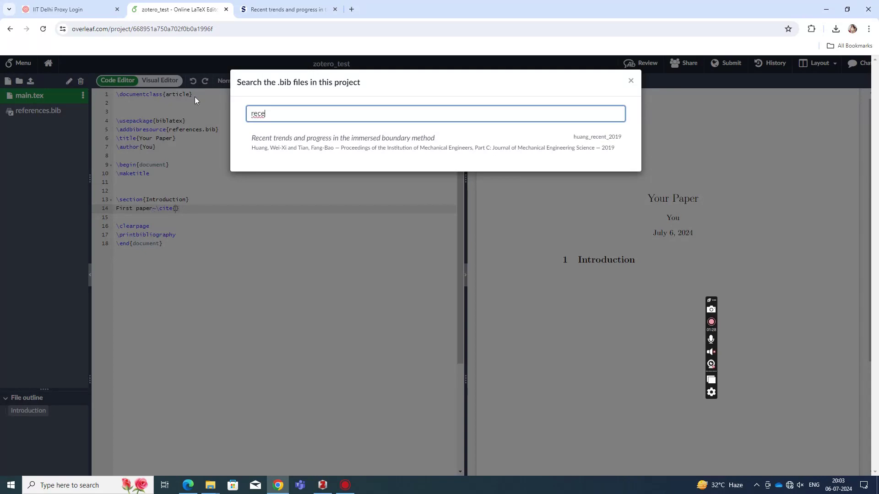
click(274, 141)
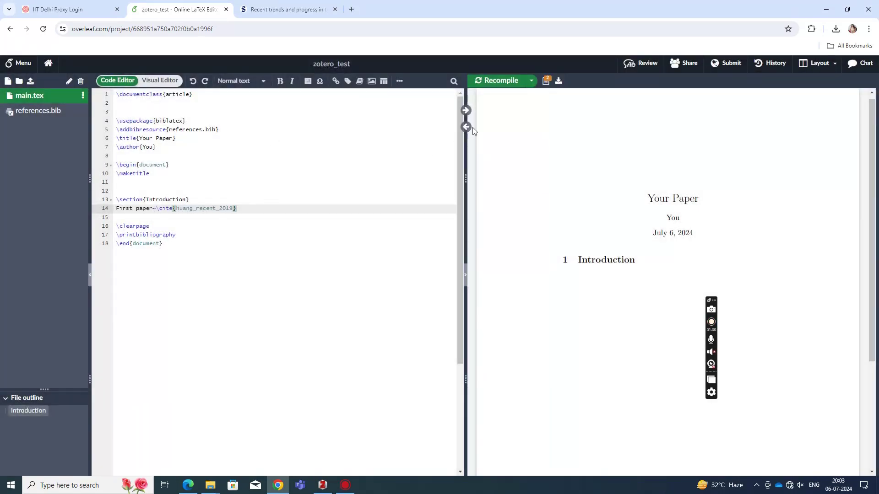
click(487, 83)
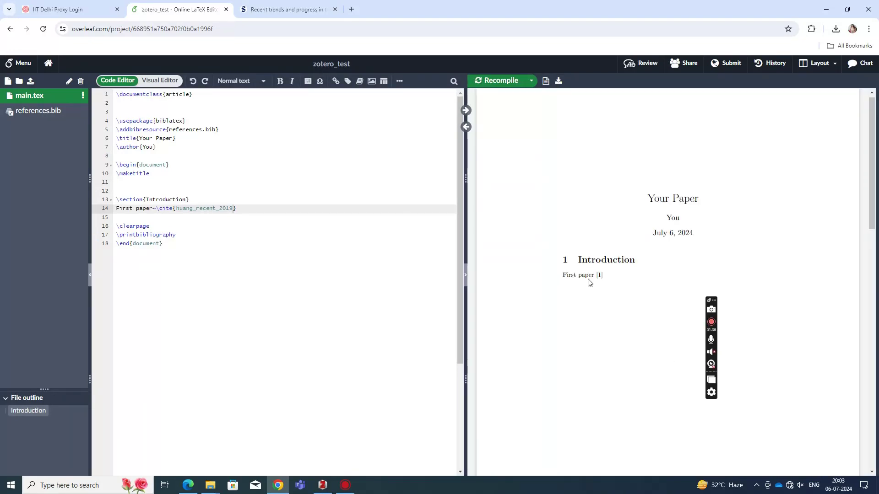
scroll(607, 306, down, 10)
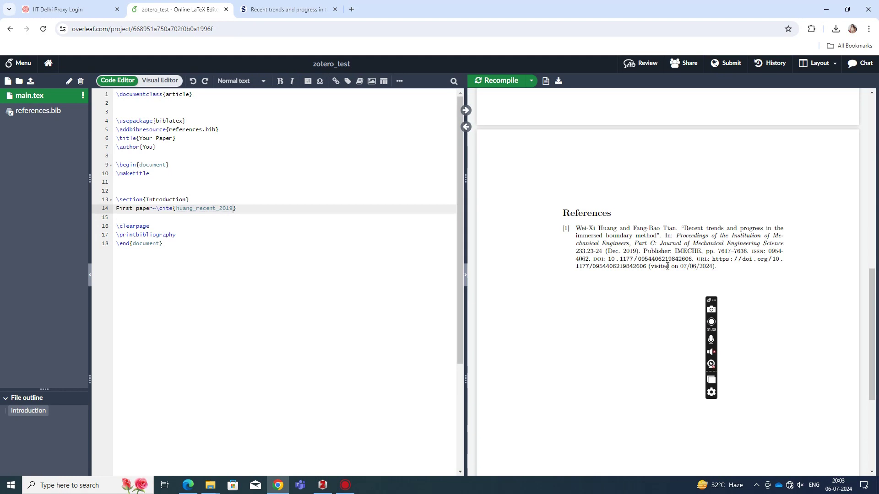
scroll(668, 275, up, 10)
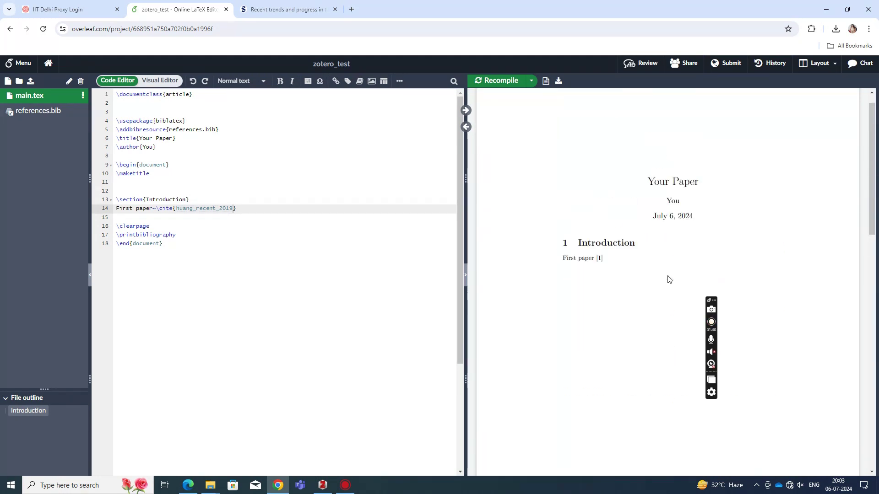